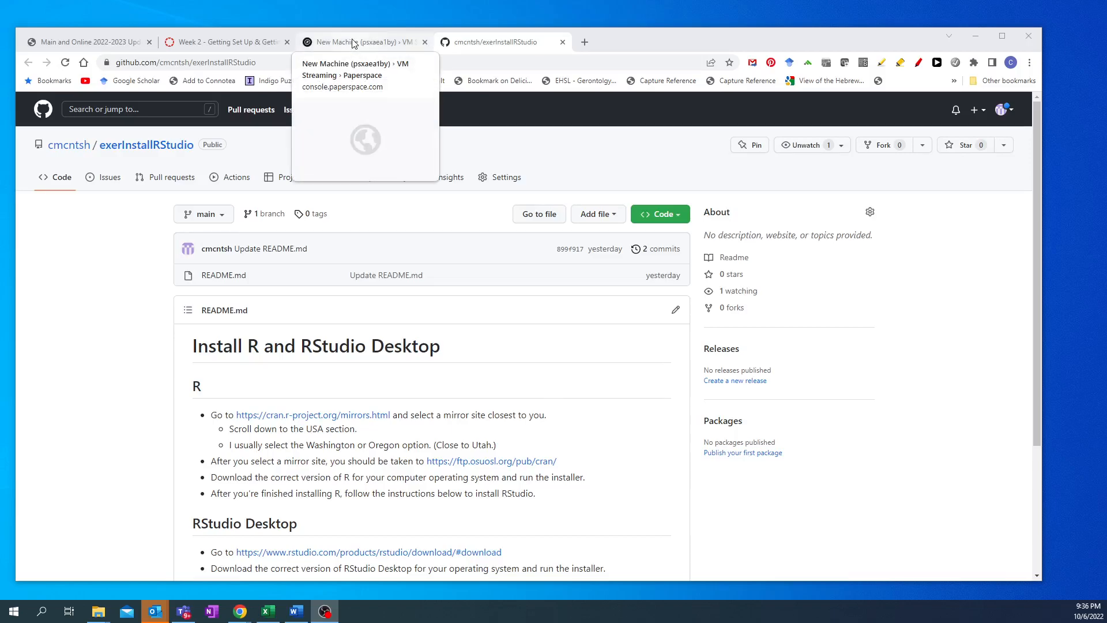
# Step: Switch to the Paperspace virtual machine, open Google Chrome there and search the web for "r statistical software"
pyautogui.click(355, 44)
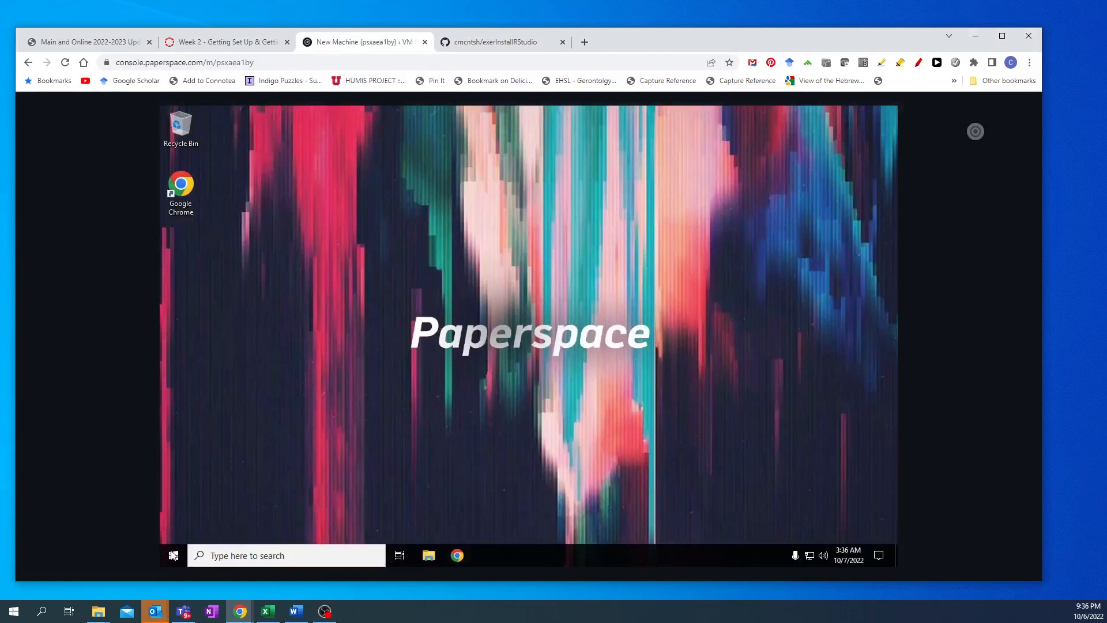
pyautogui.click(179, 187)
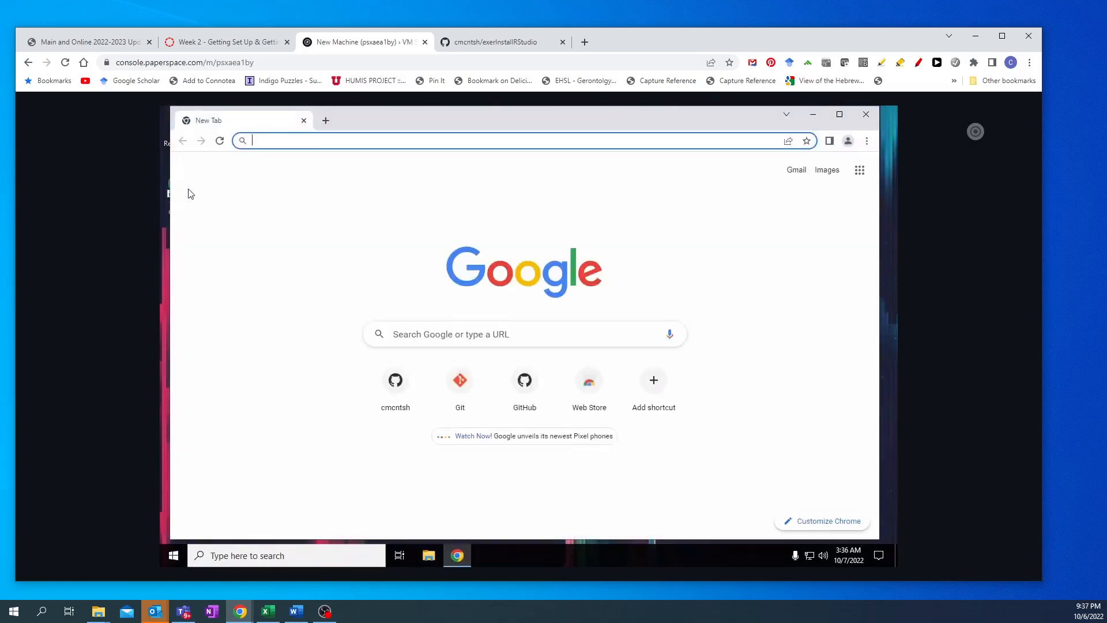
pyautogui.write('R')
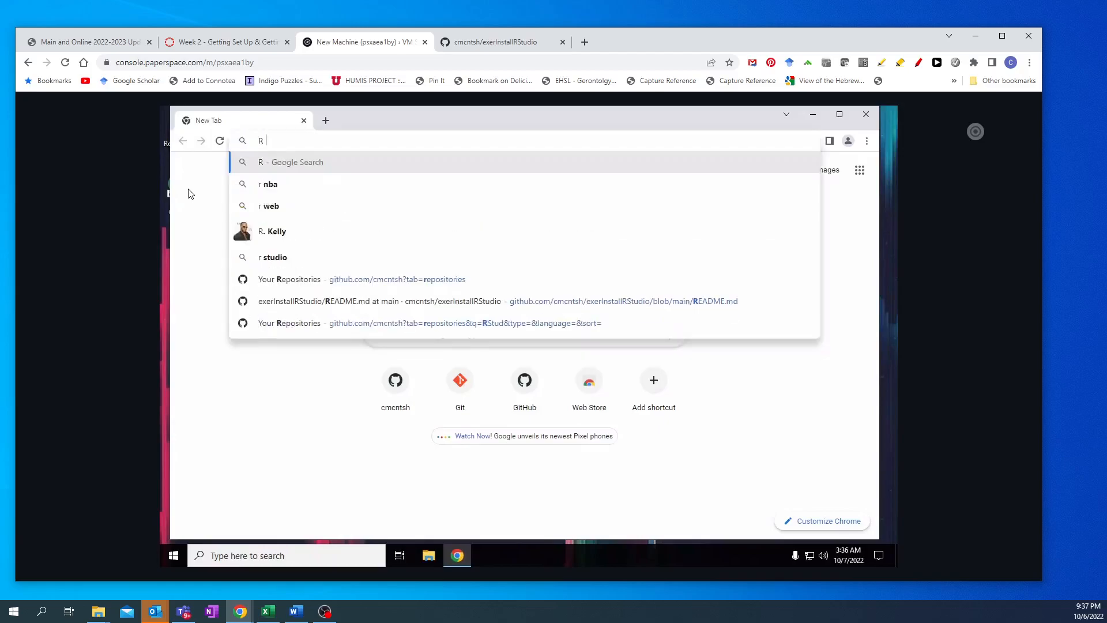
pyautogui.write(' statistic')
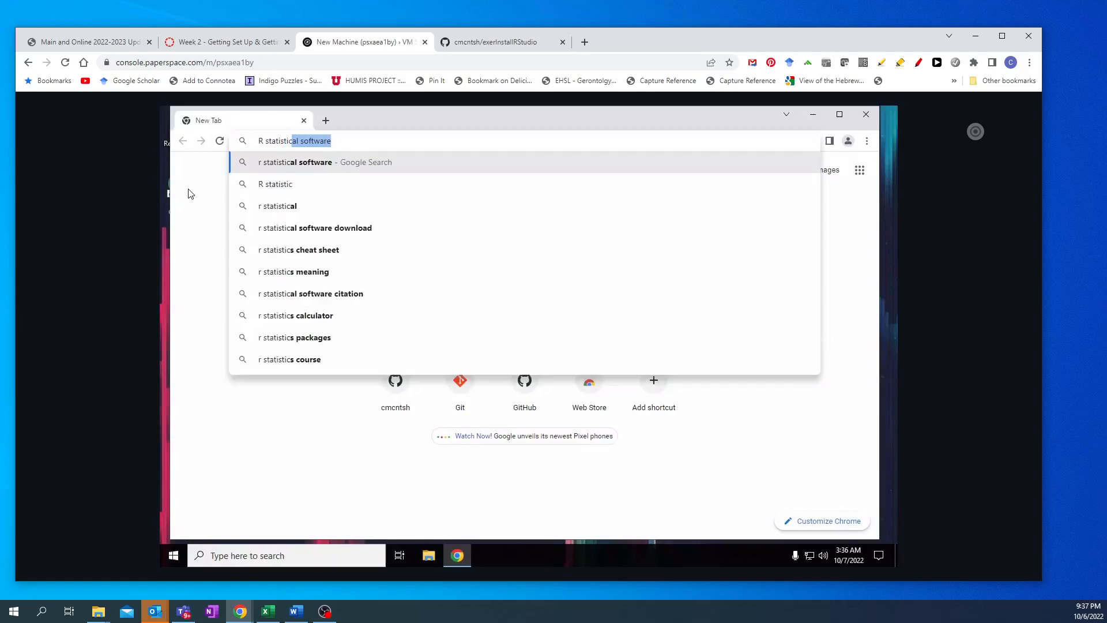
pyautogui.press('Return')
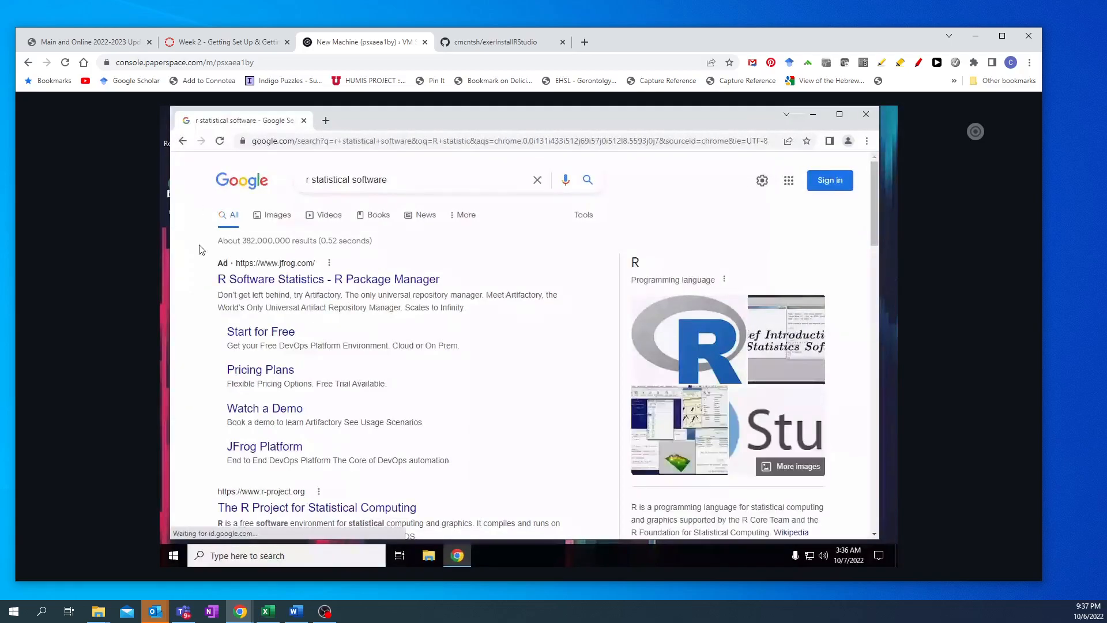
# Step: Open the R Project site's download page and choose the USA CRAN mirror of Washington University, St. Louis
pyautogui.scroll(-3, 365, 394)
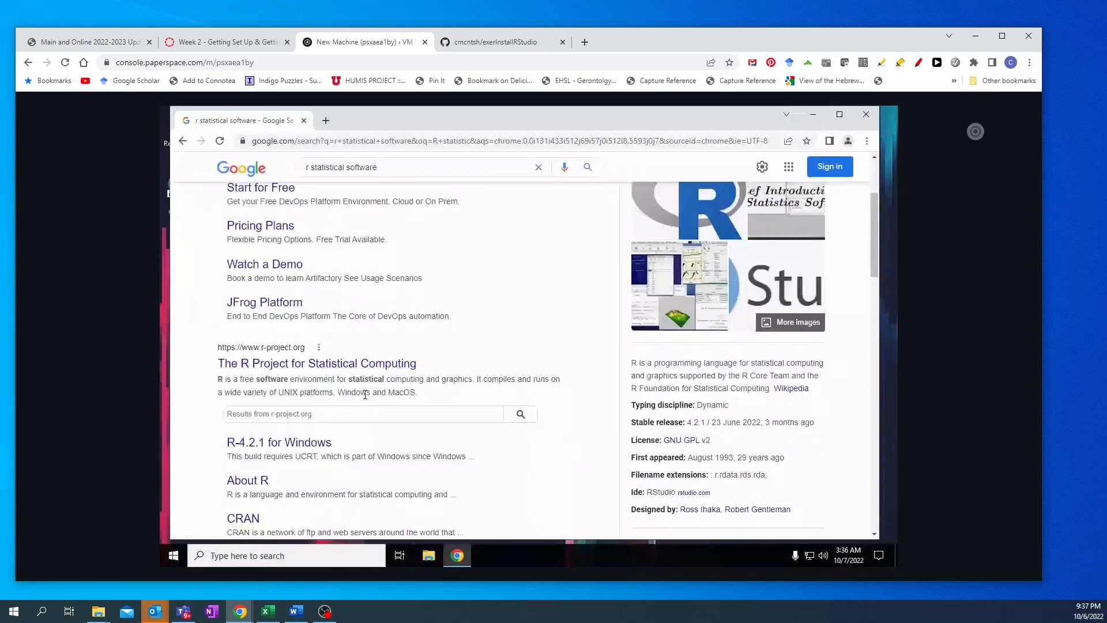
pyautogui.click(269, 369)
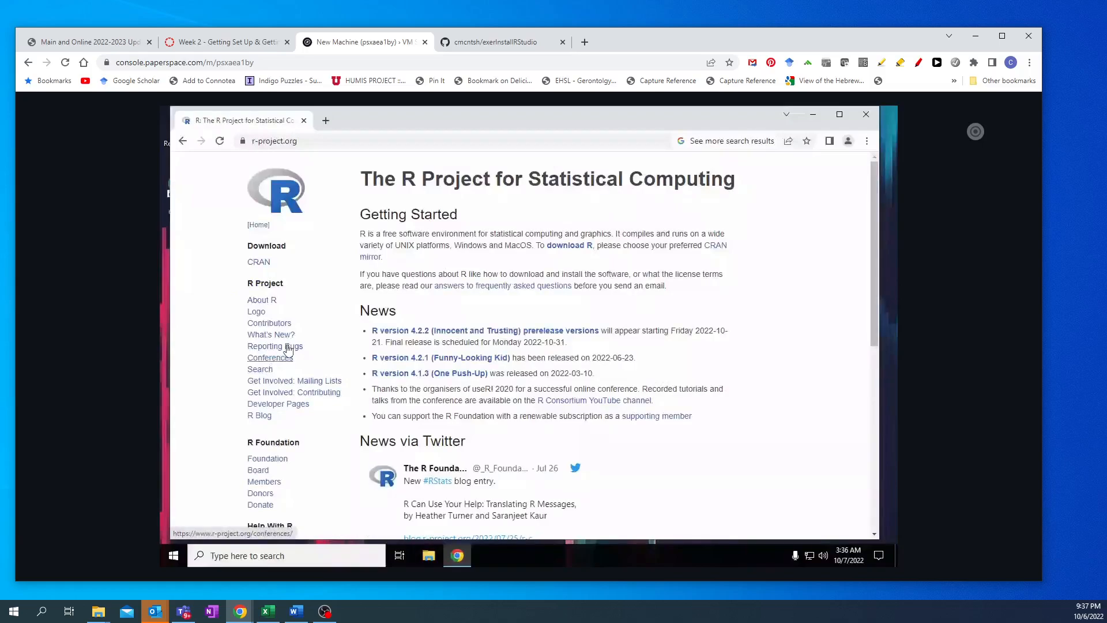
pyautogui.click(564, 248)
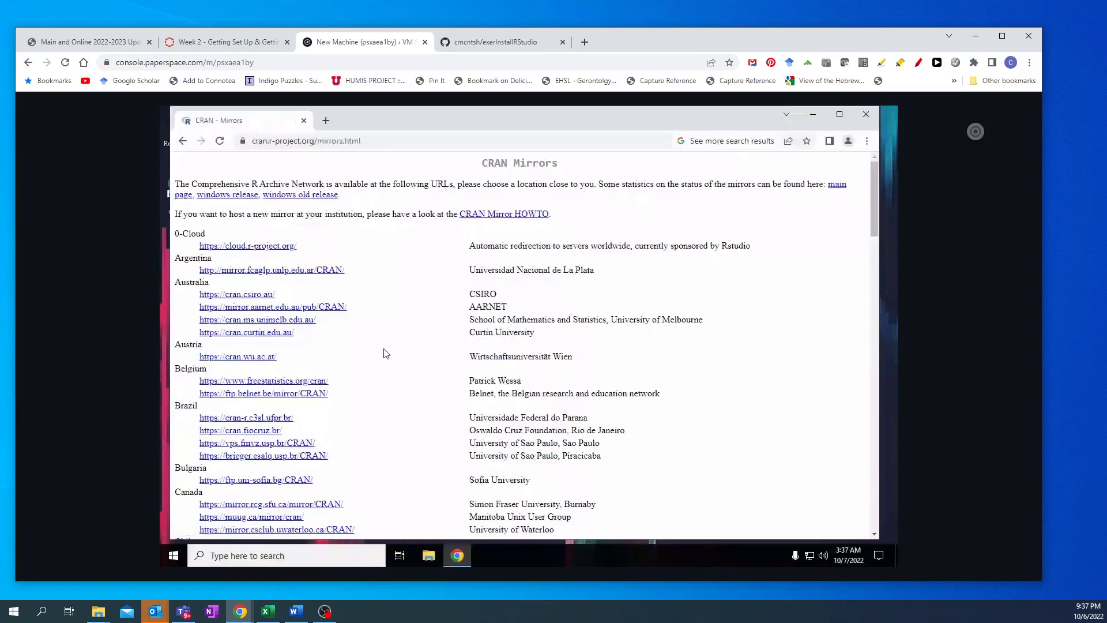
pyautogui.moveTo(873, 192); pyautogui.dragTo(877, 500)
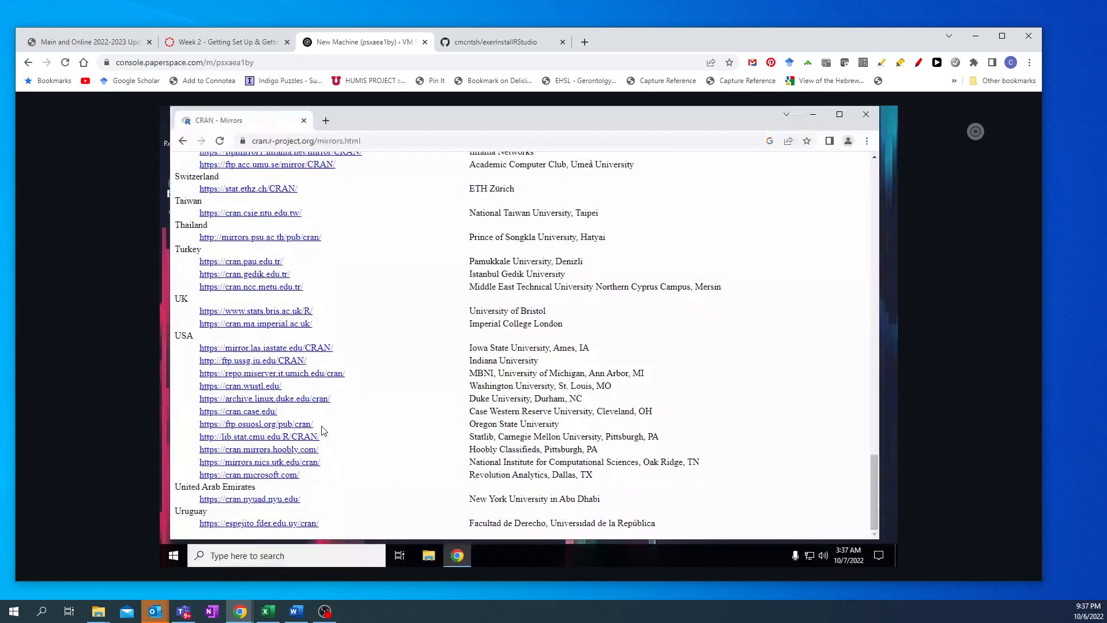
pyautogui.click(237, 386)
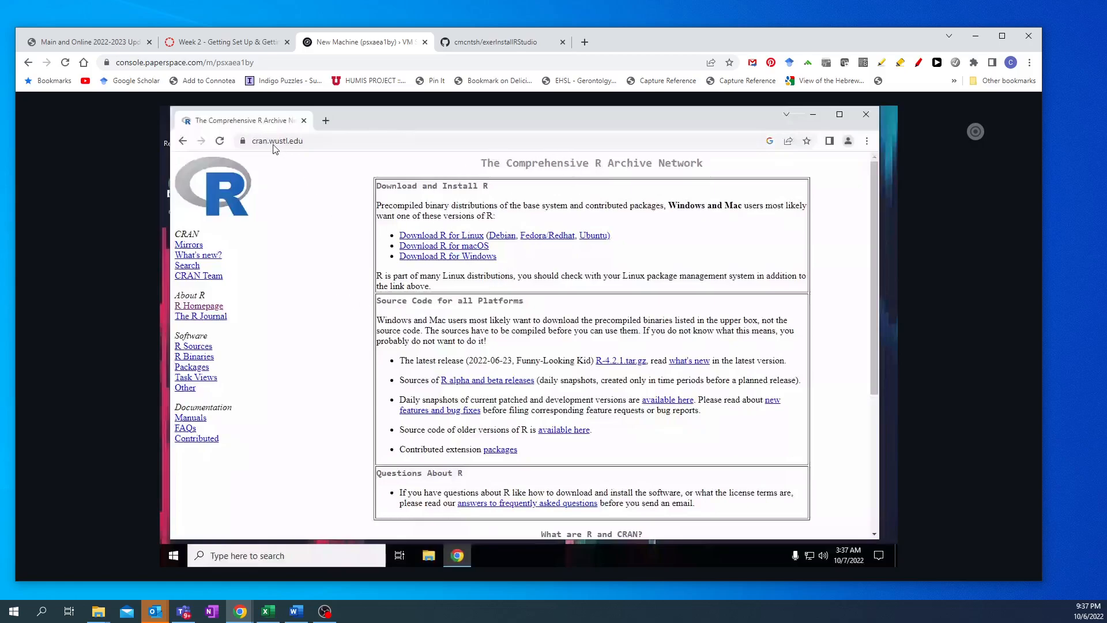
# Step: Download the R-4.2.1 installer for Windows from the base distribution
pyautogui.click(426, 260)
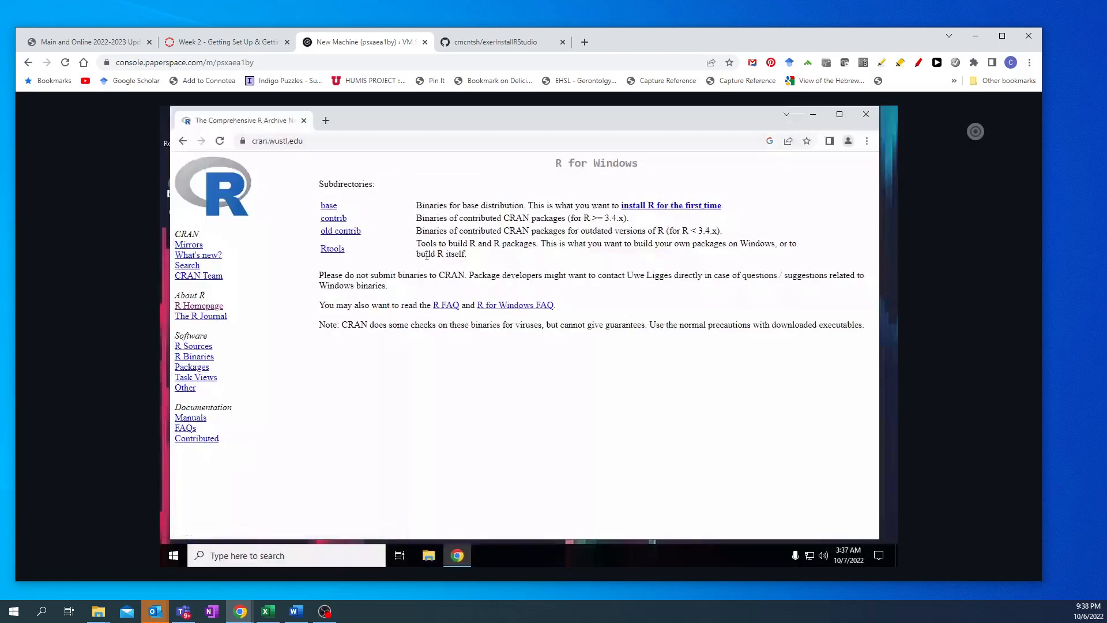
pyautogui.click(327, 206)
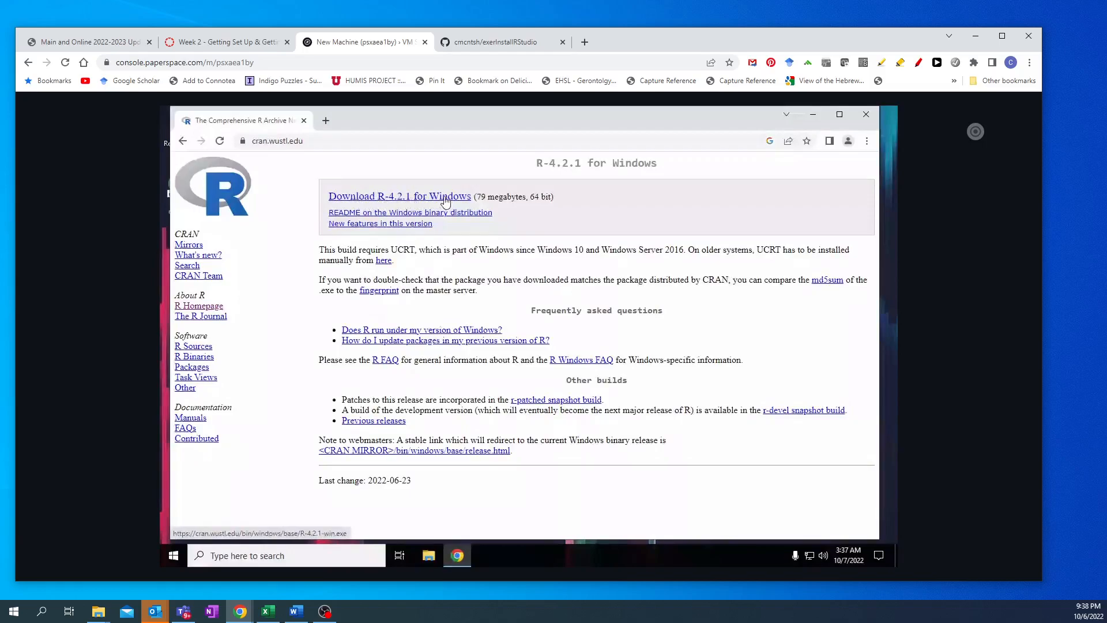
pyautogui.click(347, 200)
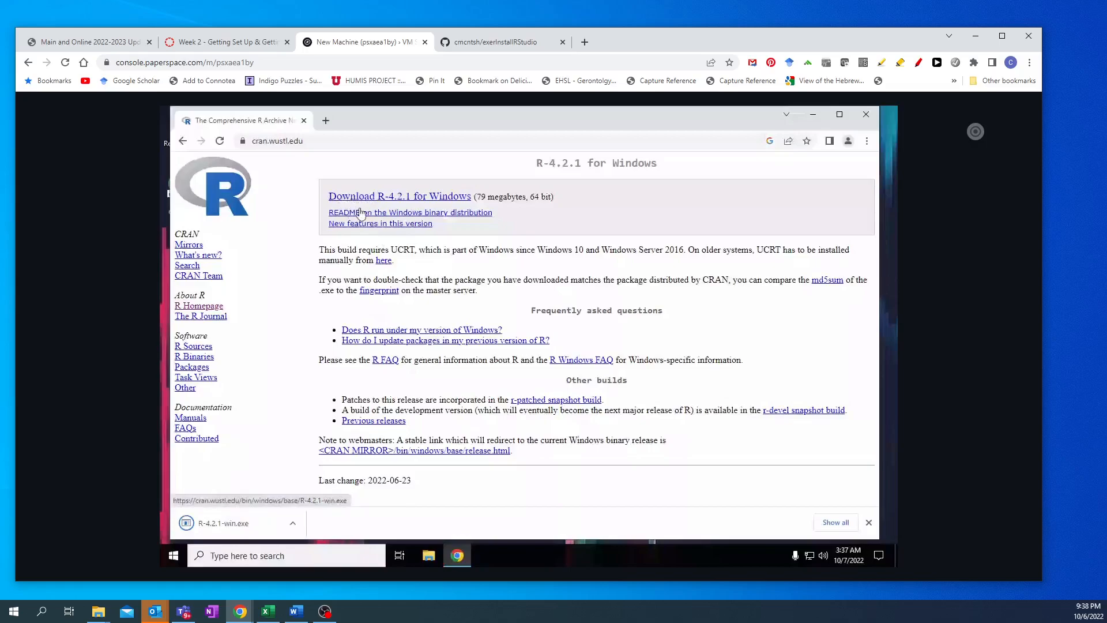
# Step: Launch the downloaded R-4.2.1-win.exe and accept English as the setup language
pyautogui.click(215, 524)
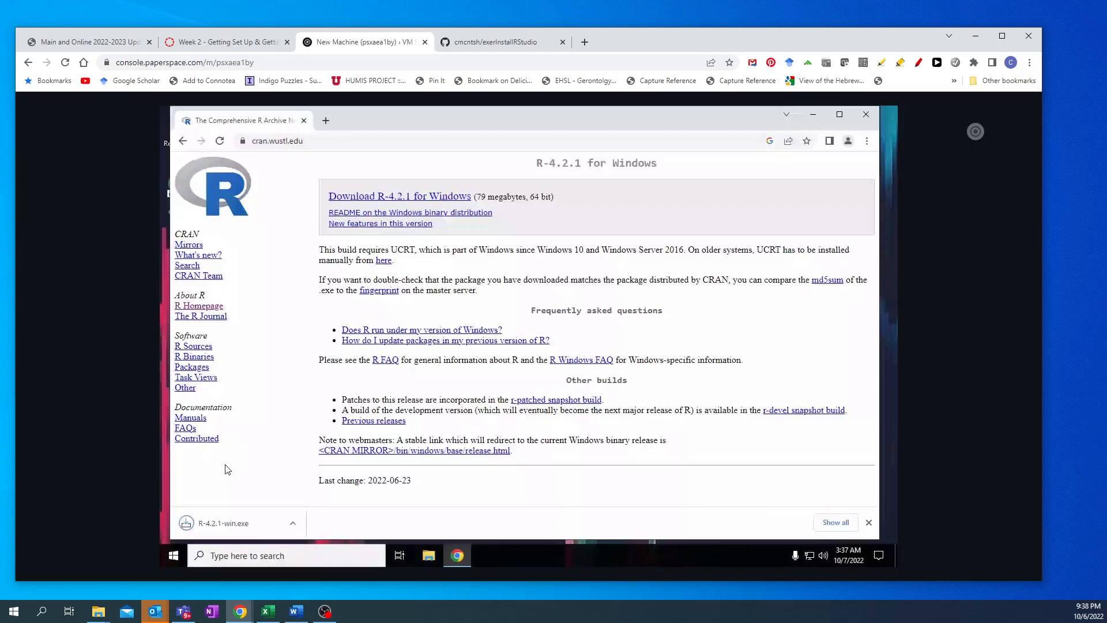
pyautogui.click(226, 525)
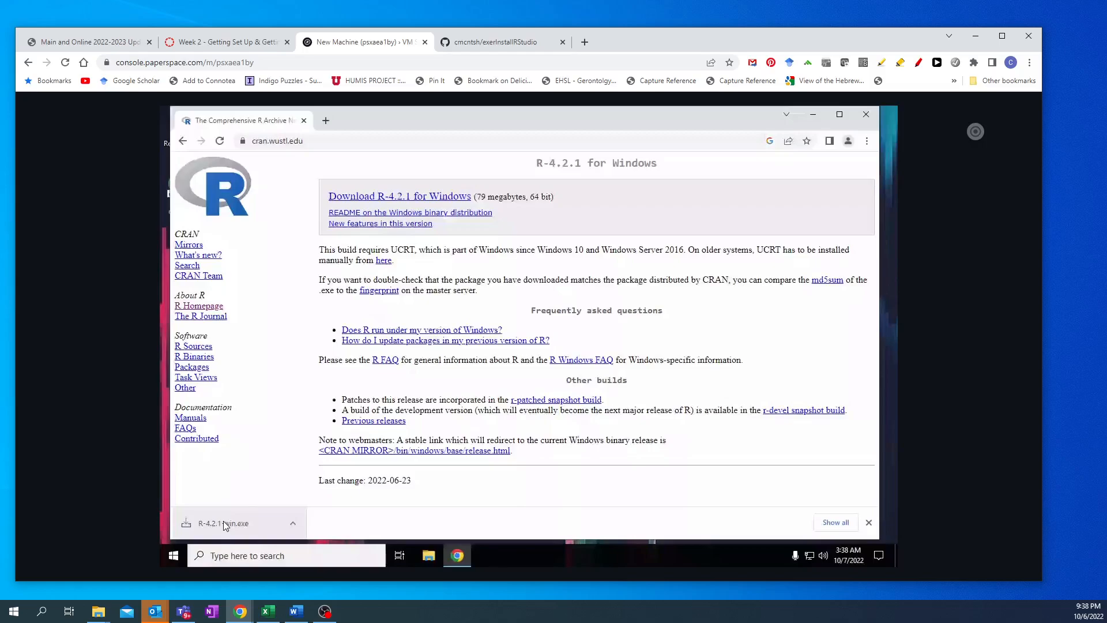
pyautogui.click(225, 525)
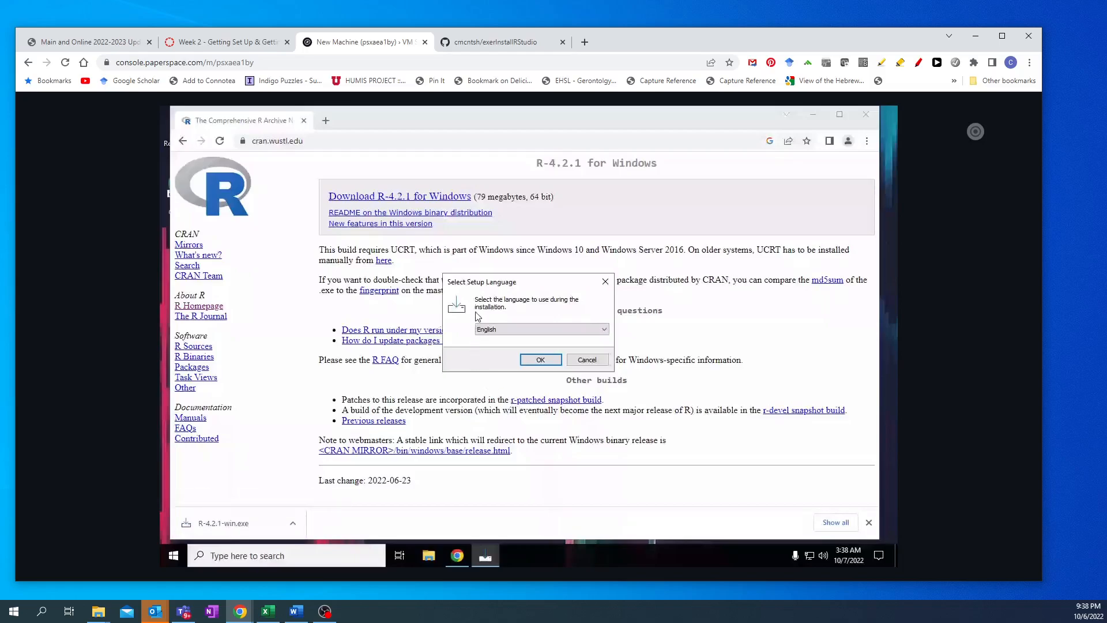
pyautogui.click(541, 360)
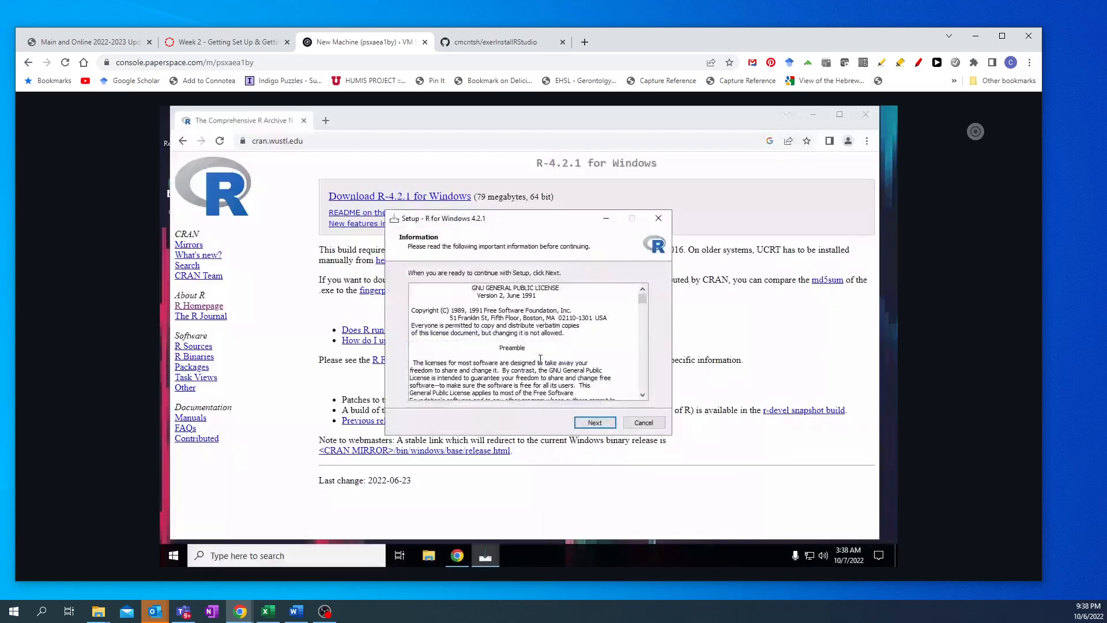
# Step: Go through the R setup with the default destination folder, all components, default startup options and the Start Menu folder R
pyautogui.click(595, 424)
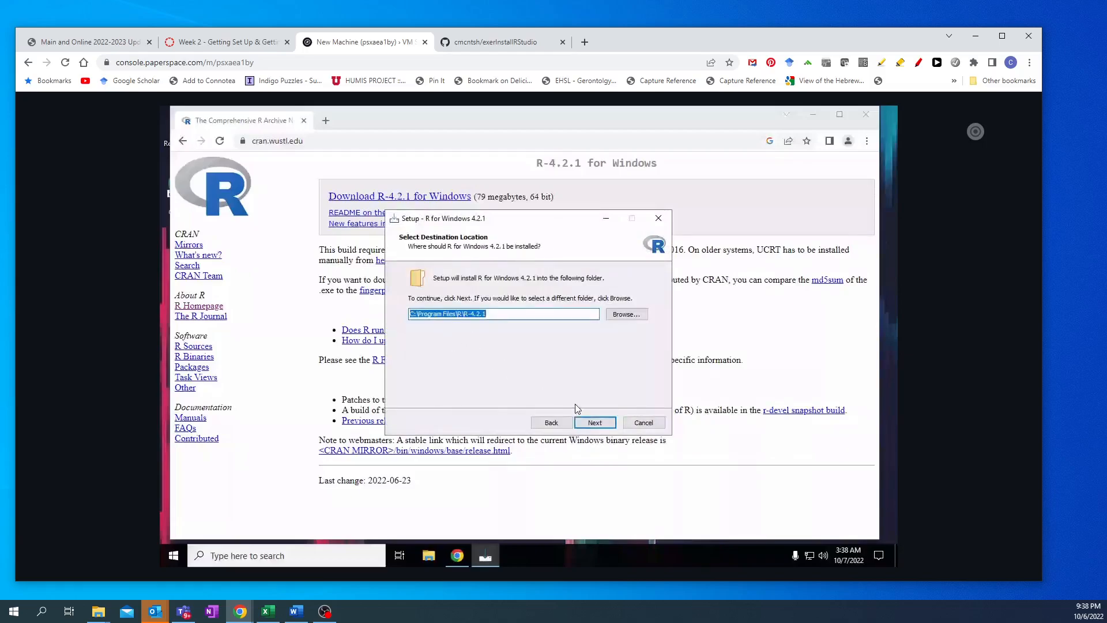
pyautogui.click(595, 424)
pyautogui.click(595, 424)
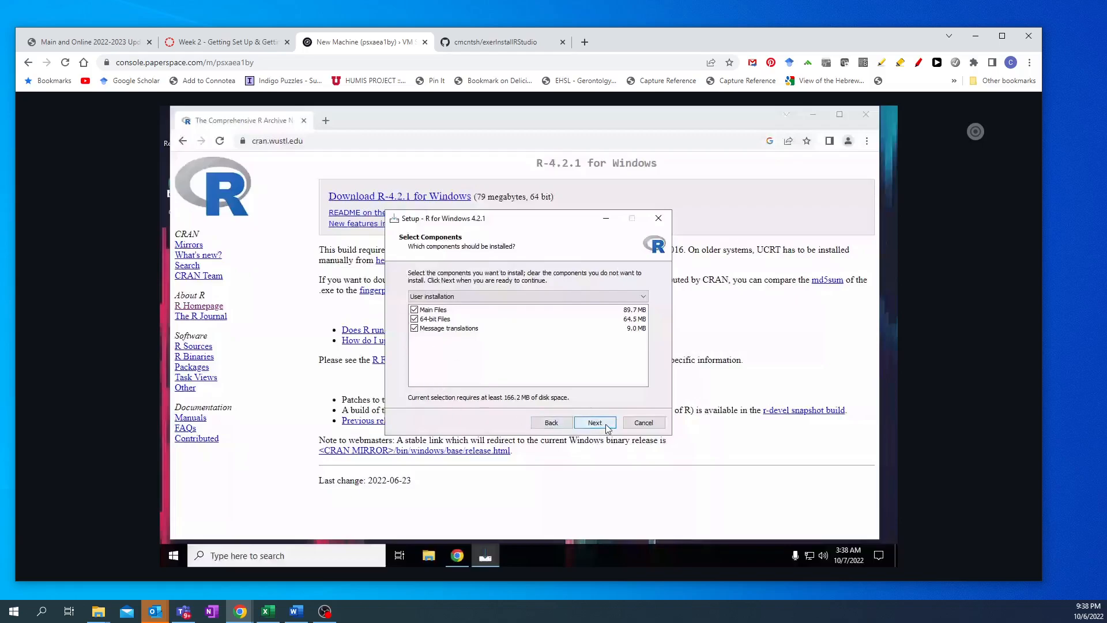
pyautogui.click(595, 424)
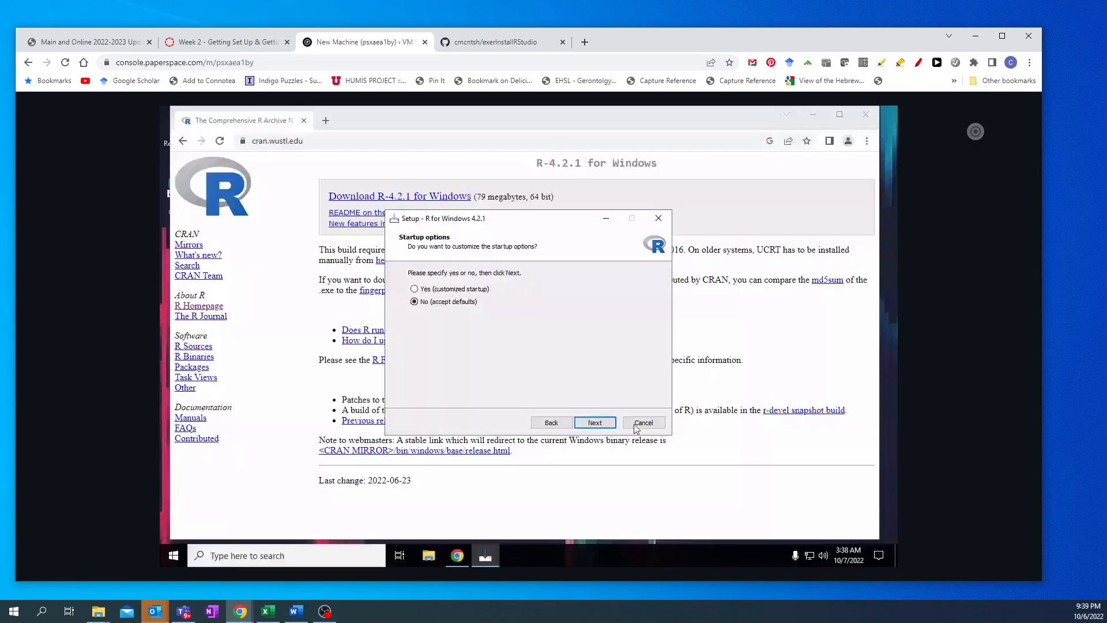
pyautogui.click(595, 423)
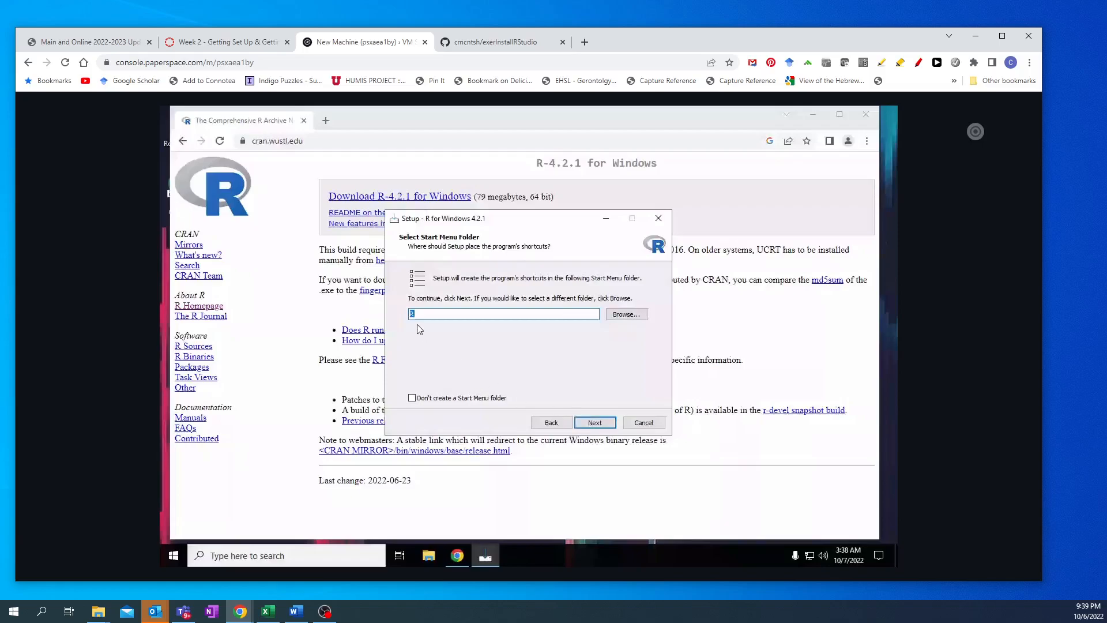
pyautogui.click(595, 423)
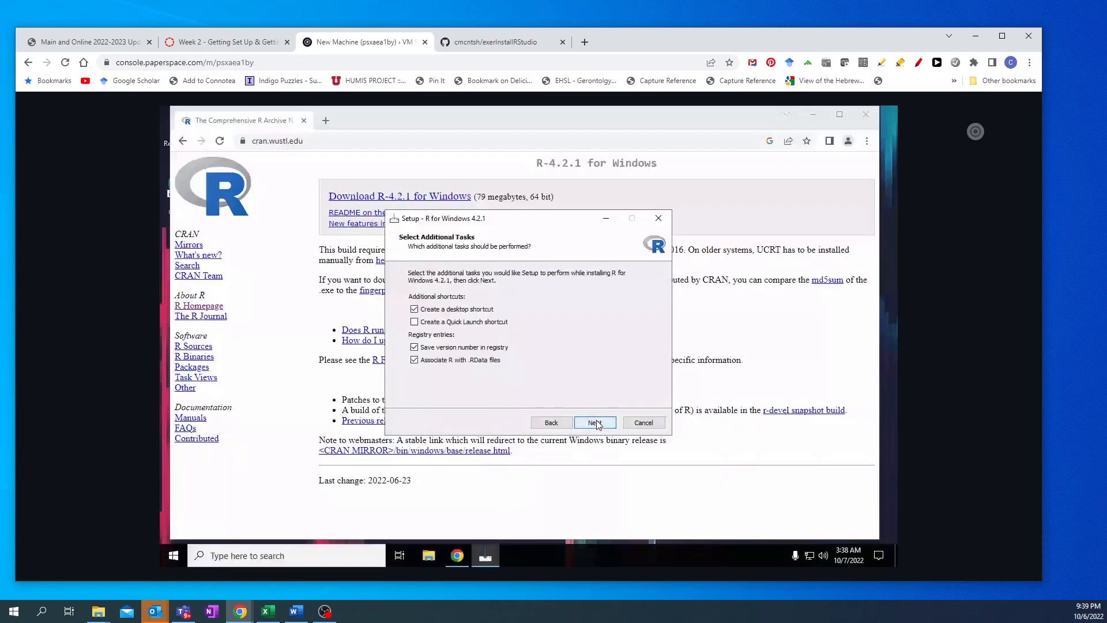
# Step: Turn off the desktop shortcut, install R for Windows 4.2.1 and finish the setup wizard
pyautogui.click(414, 310)
pyautogui.click(599, 423)
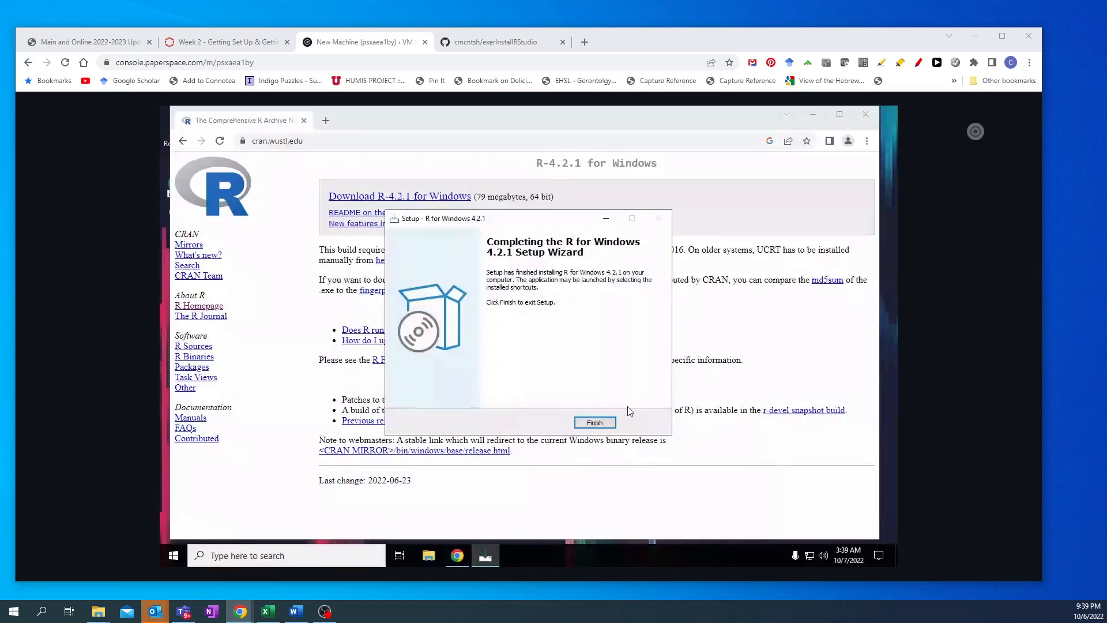
pyautogui.click(586, 422)
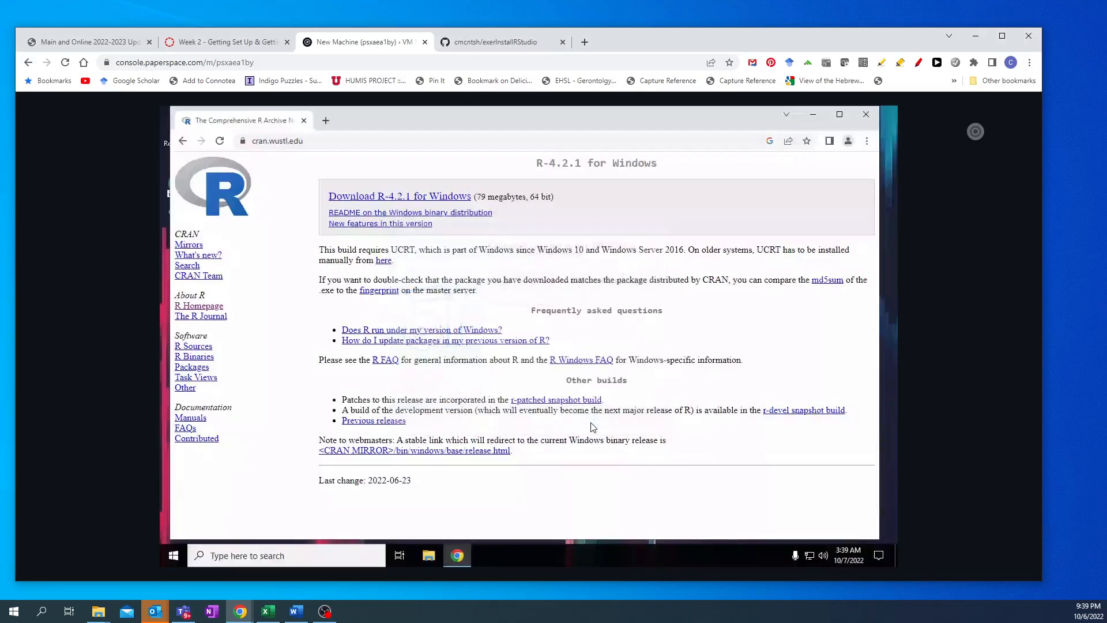
# Step: Open Command Prompt in the virtual machine and check the R installation with "R --version"
pyautogui.click(171, 557)
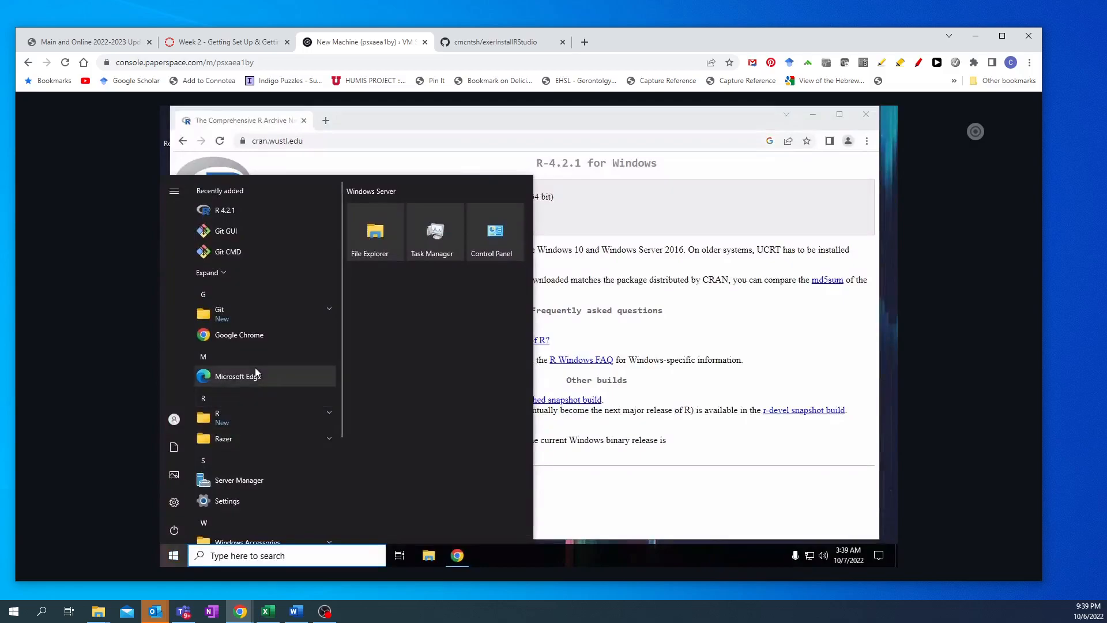
pyautogui.write('c')
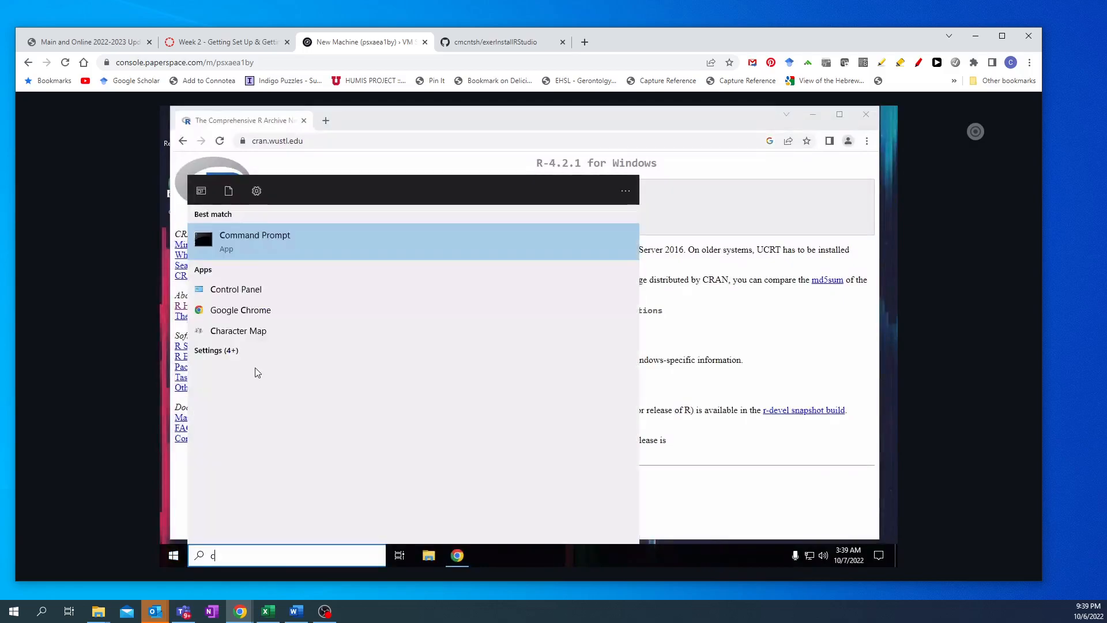
pyautogui.click(225, 238)
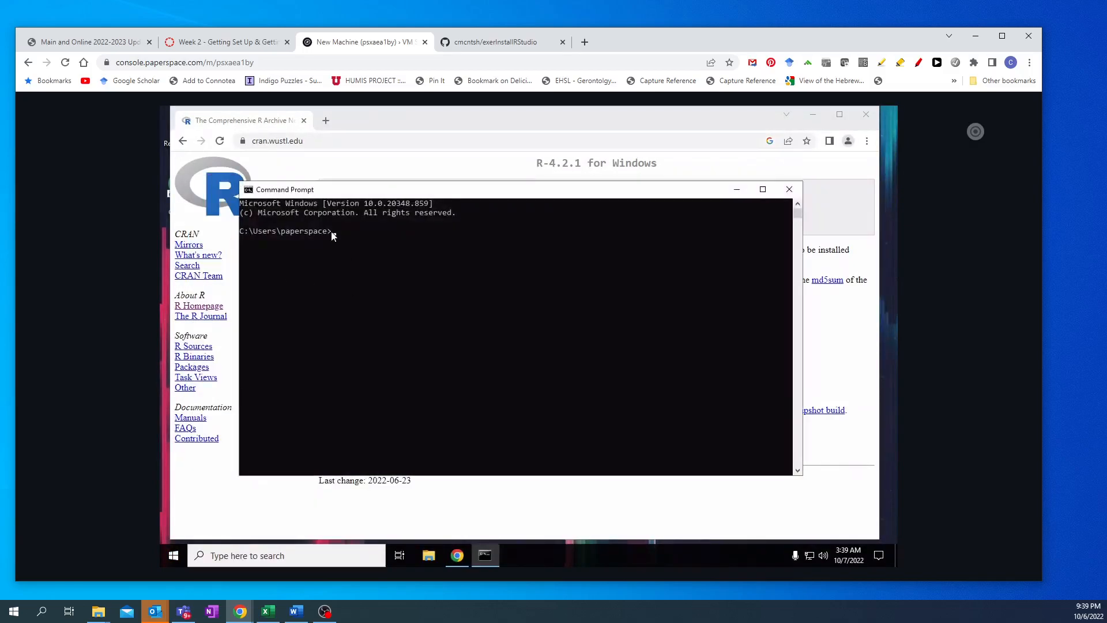
pyautogui.write('R --version')
pyautogui.press('Return')
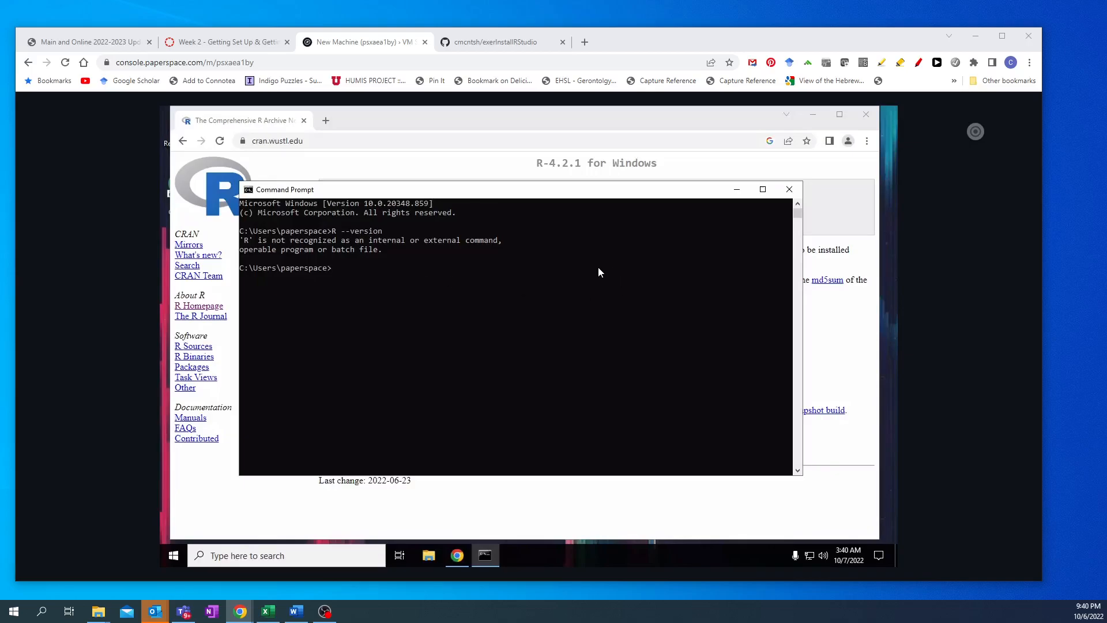
# Step: Review the RStudio Desktop instructions in the exerInstallRStudio README on GitHub and return to the virtual machine's browser
pyautogui.click(494, 41)
pyautogui.scroll(-3, 465, 361)
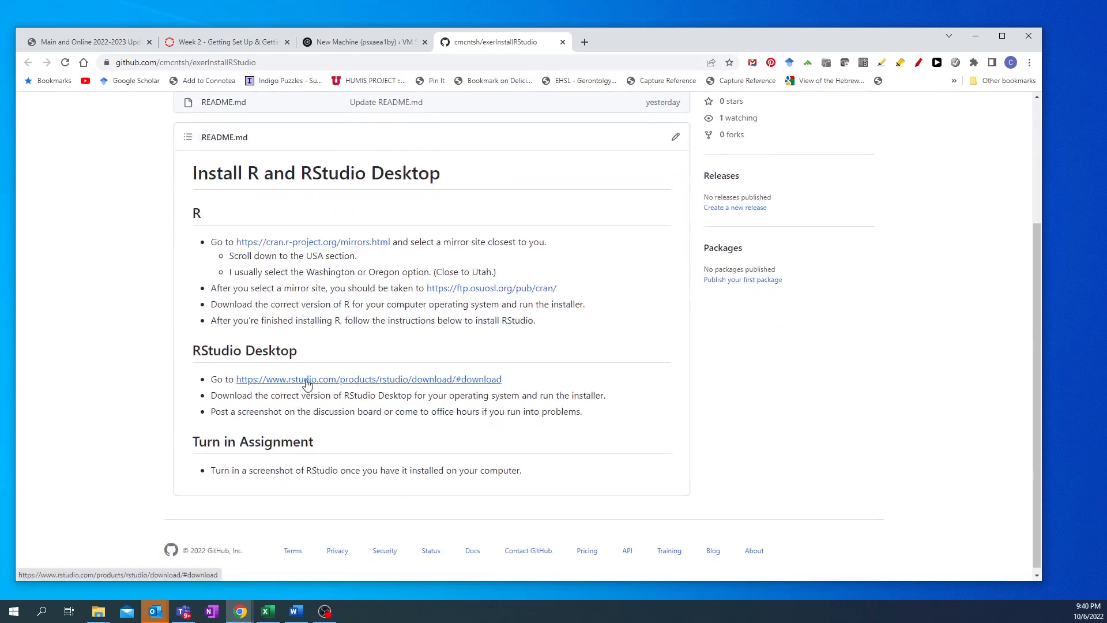
pyautogui.click(352, 46)
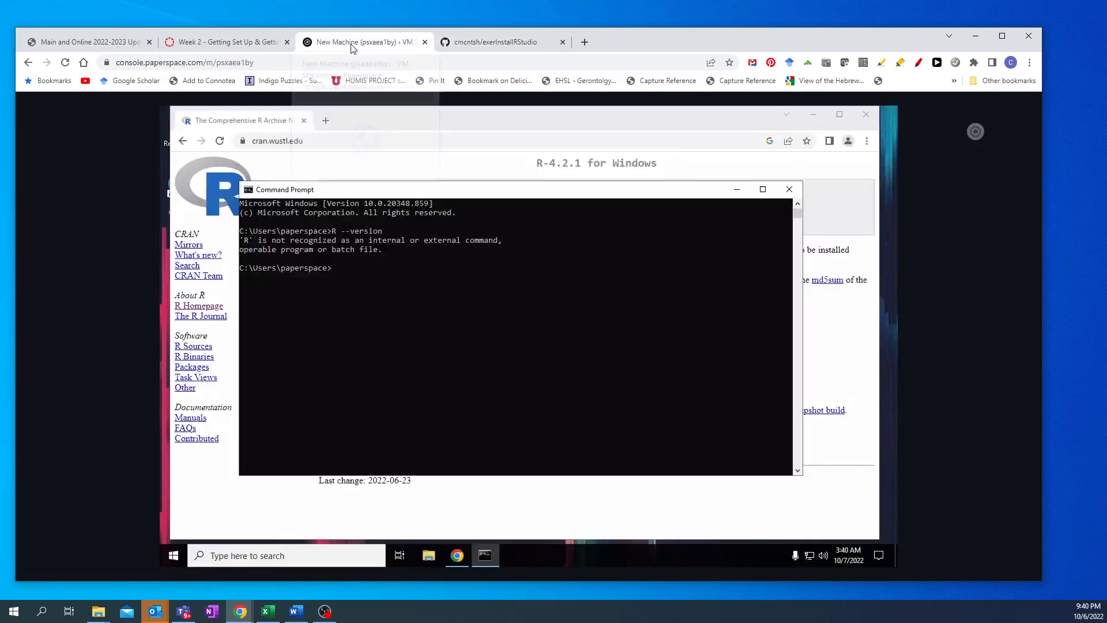
pyautogui.click(790, 191)
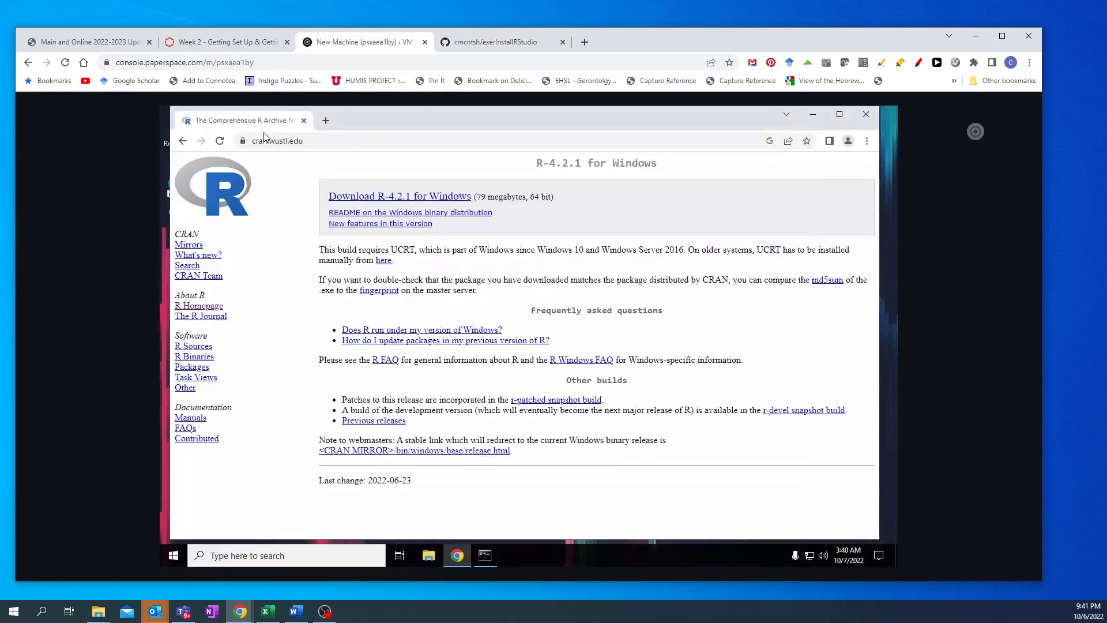
# Step: Search the web for "Rstudio" in the virtual machine's browser
pyautogui.click(286, 140)
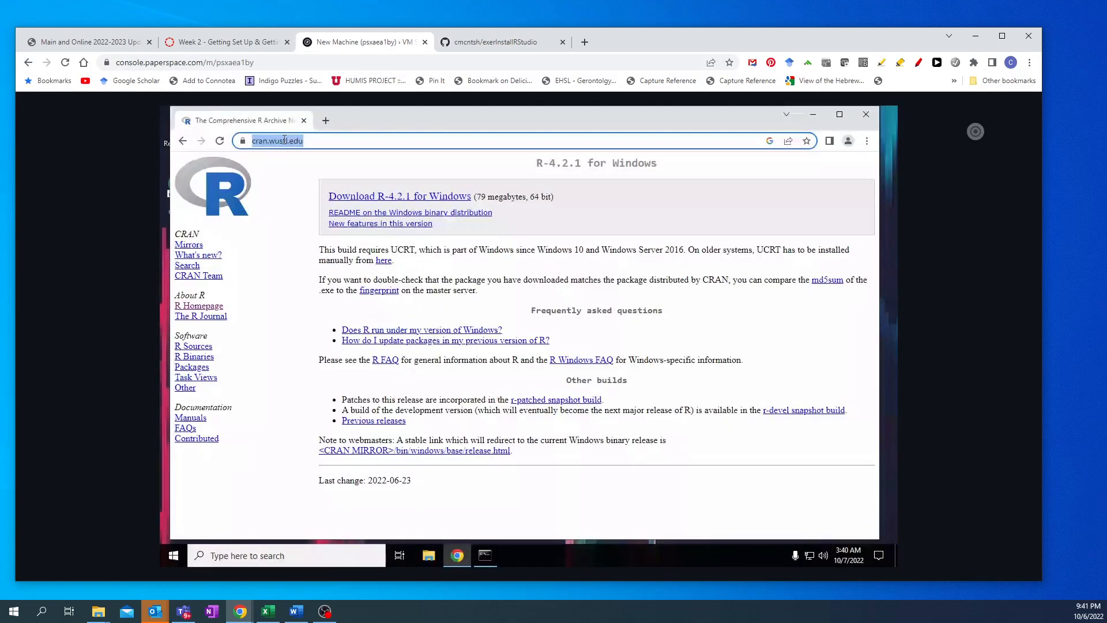
pyautogui.write('Rs')
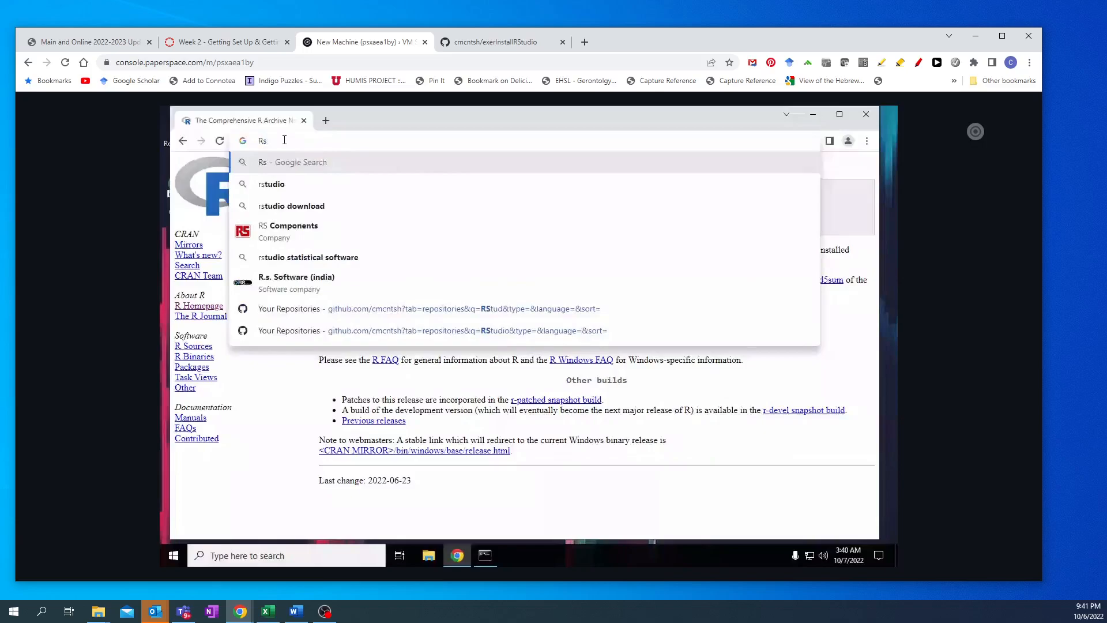
pyautogui.write('tudio')
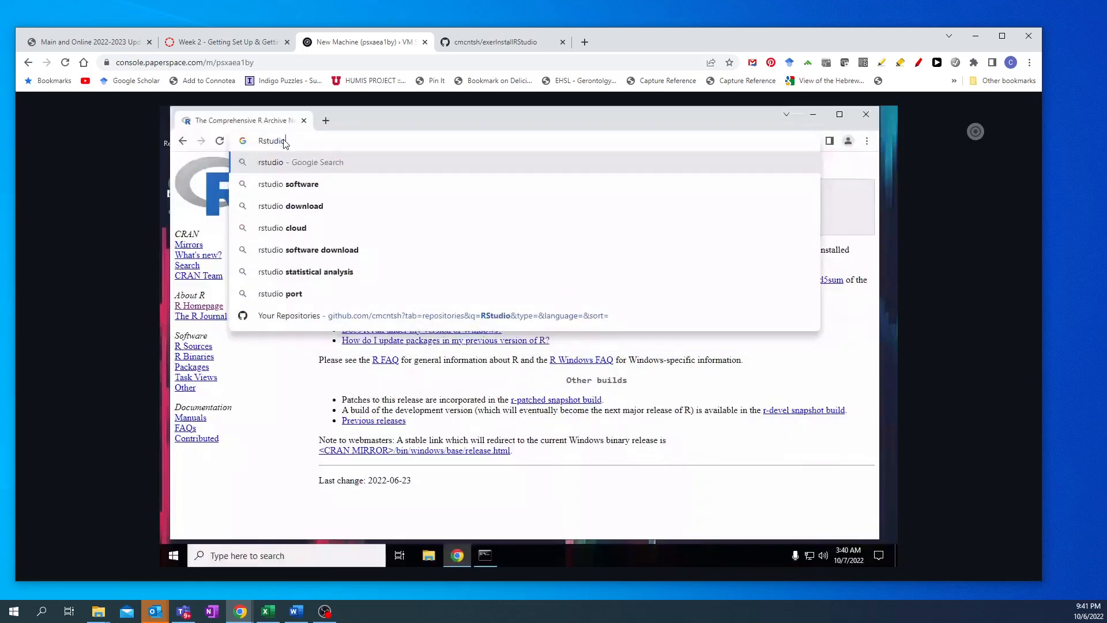
pyautogui.press('Return')
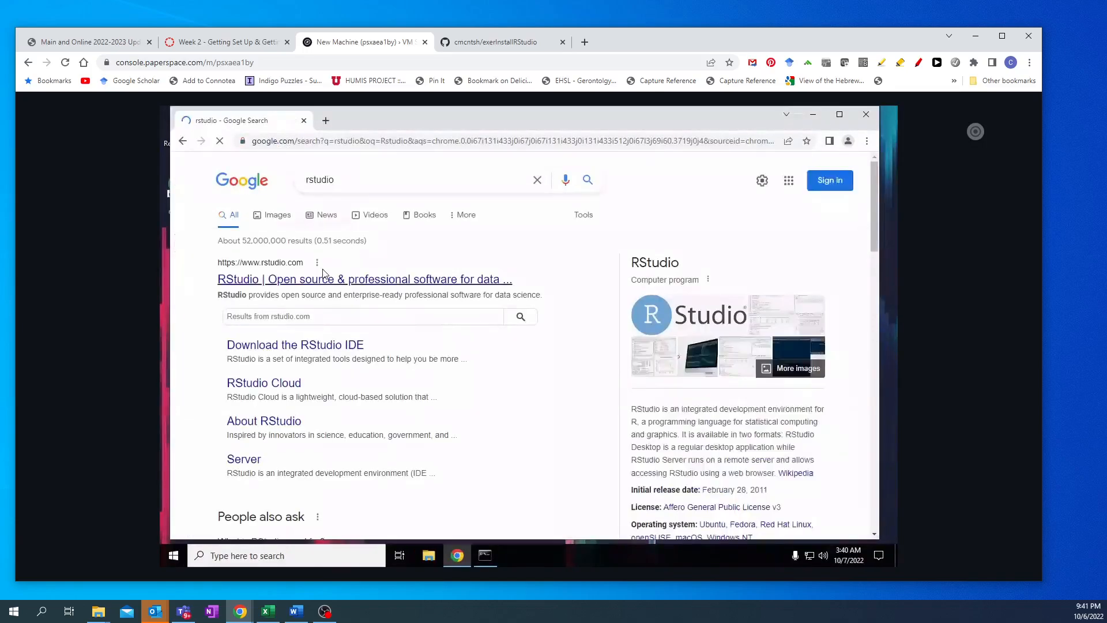
# Step: Download the free RStudio Desktop 2022.07.2+576 installer for Windows from the RStudio website
pyautogui.click(259, 346)
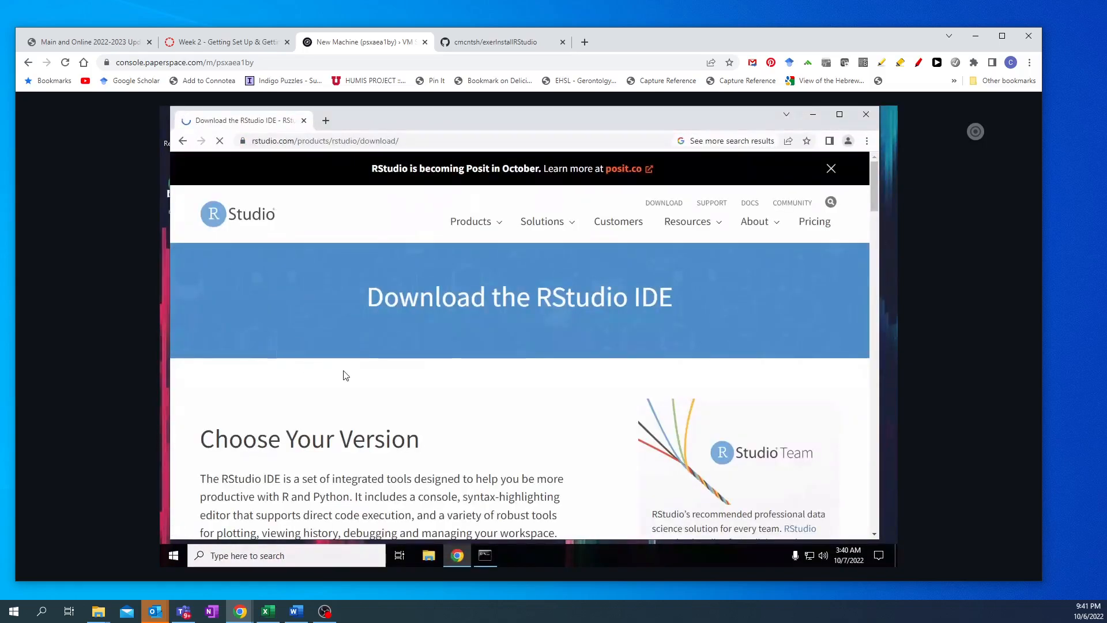
pyautogui.scroll(-5, 339, 370)
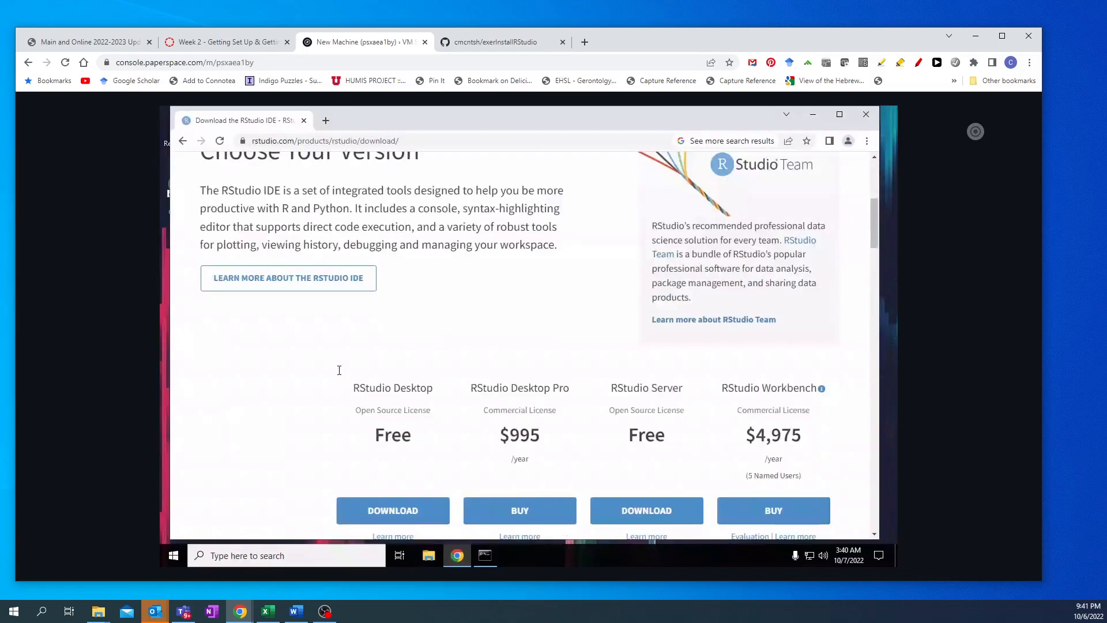
pyautogui.scroll(-2, 340, 372)
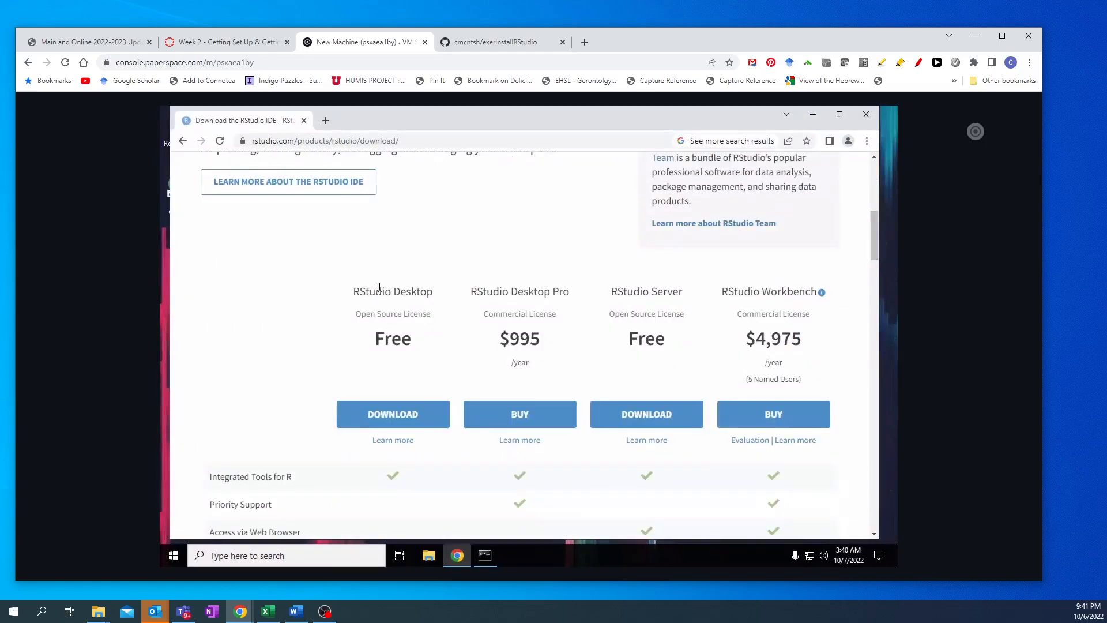
pyautogui.click(382, 417)
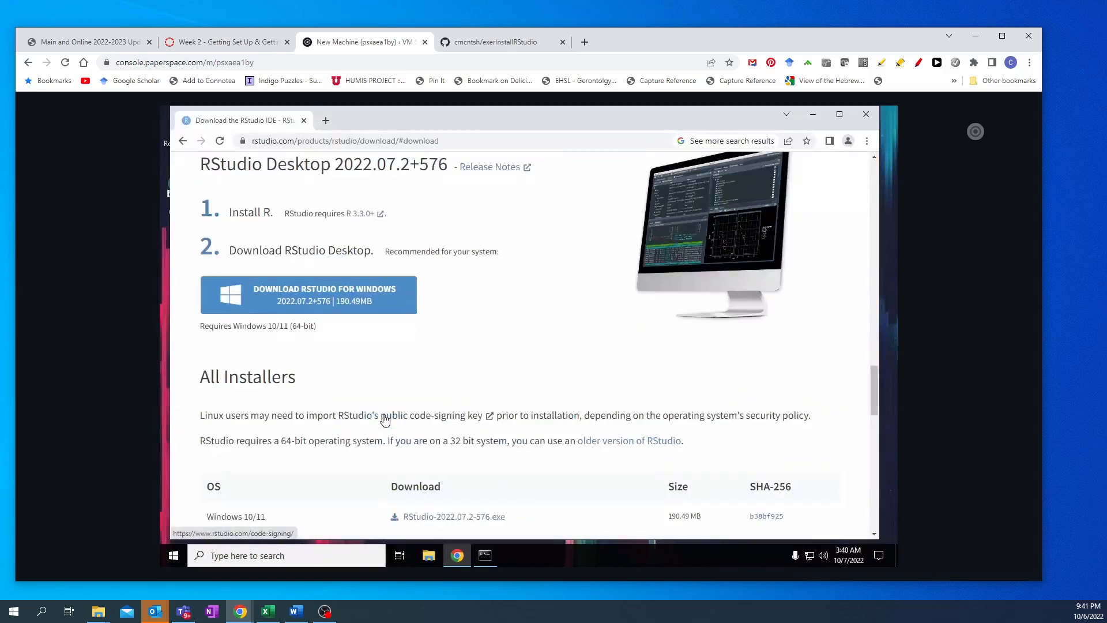
pyautogui.click(304, 292)
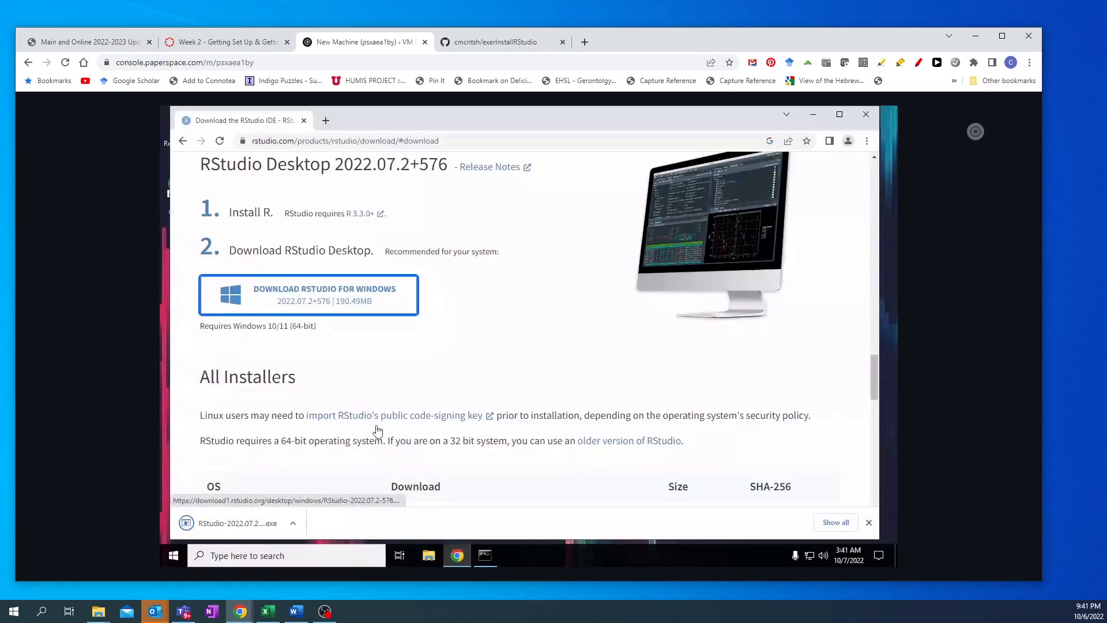
# Step: Run the downloaded RStudio installer, keeping C:\Program Files\RStudio and the RStudio Start Menu folder, and finish the setup wizard
pyautogui.click(209, 523)
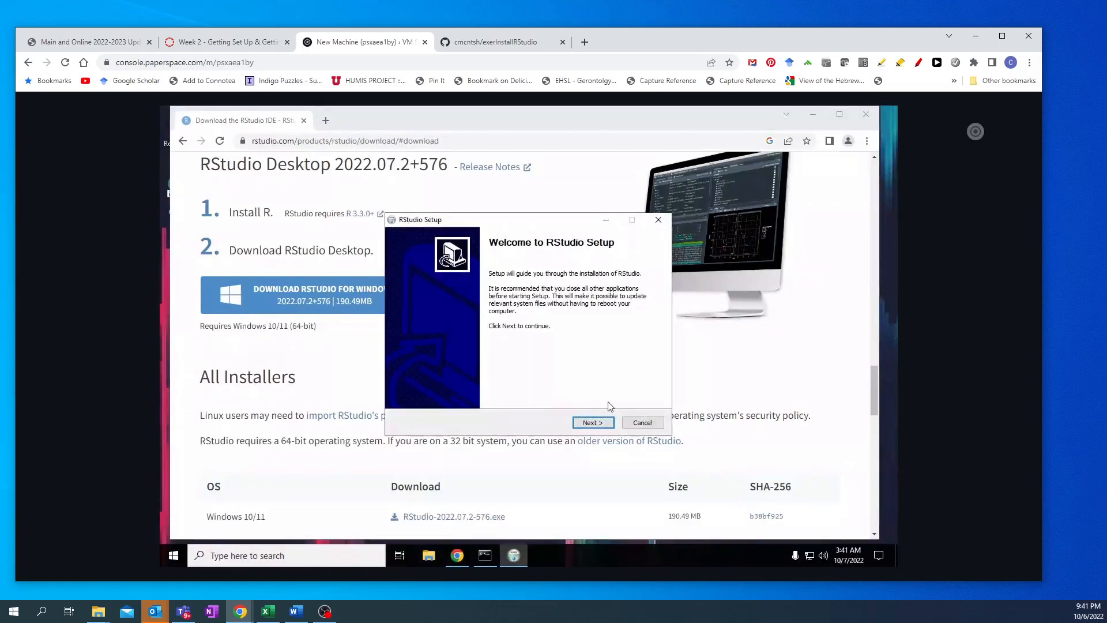
pyautogui.click(593, 422)
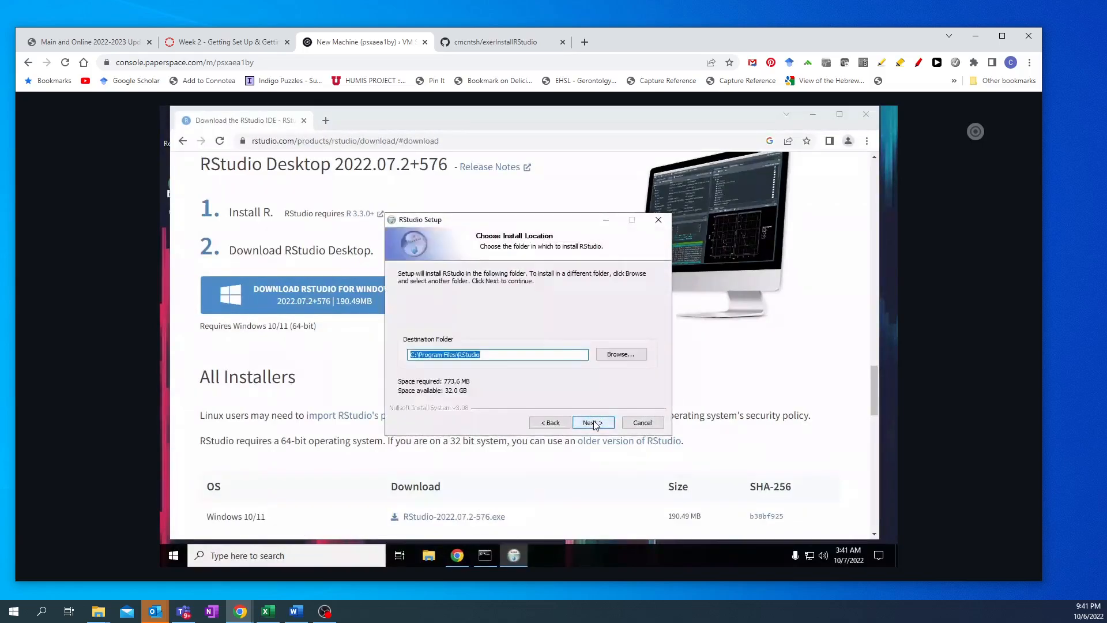
pyautogui.click(593, 422)
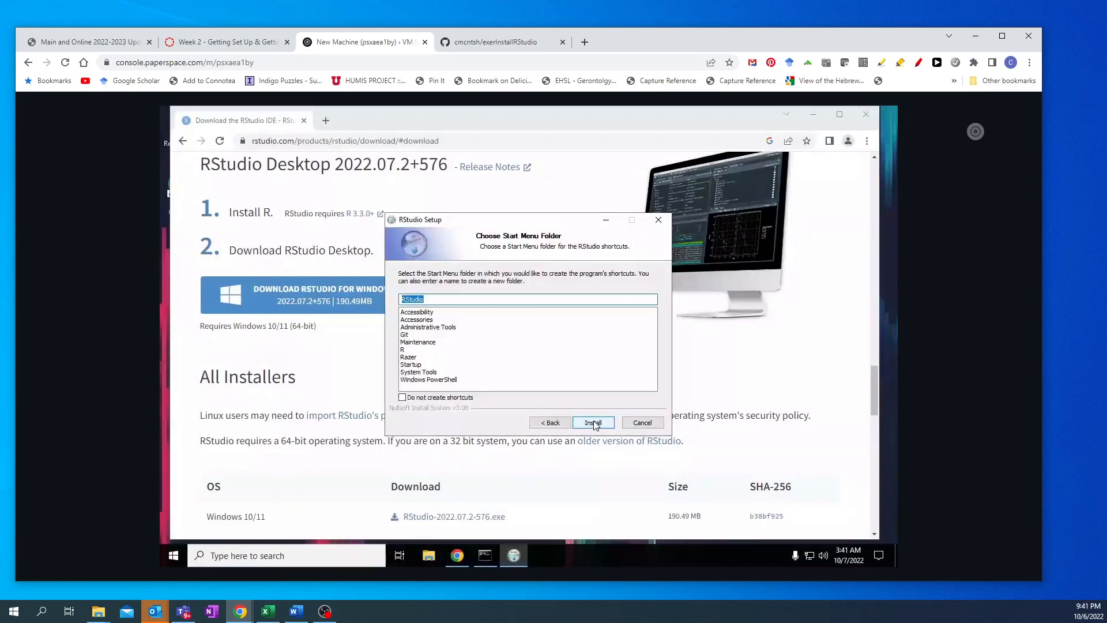
pyautogui.click(594, 423)
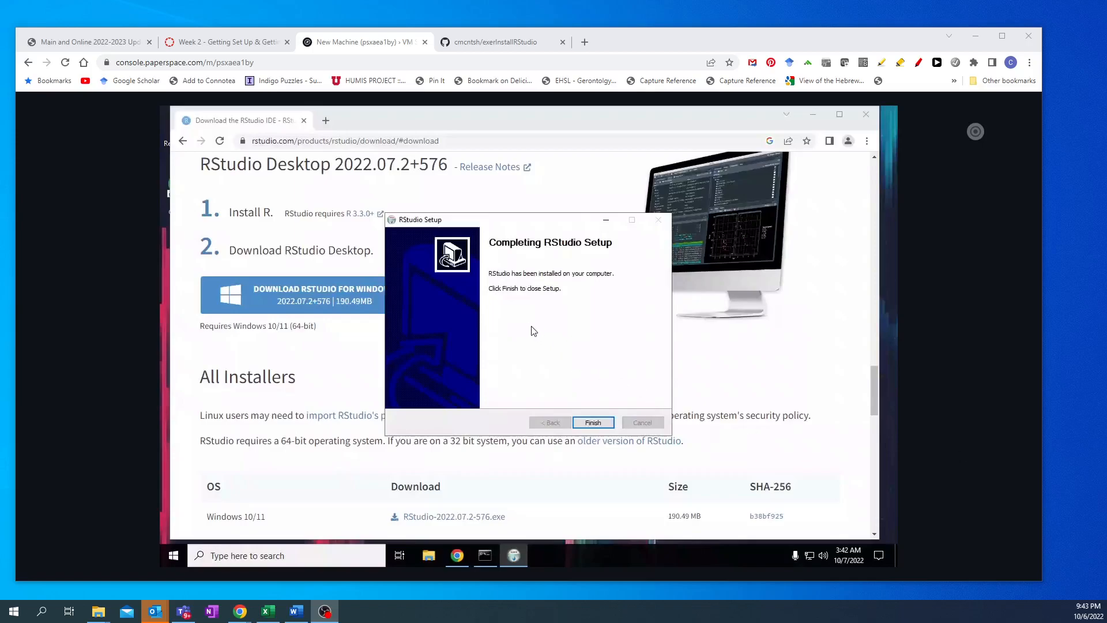
pyautogui.click(593, 424)
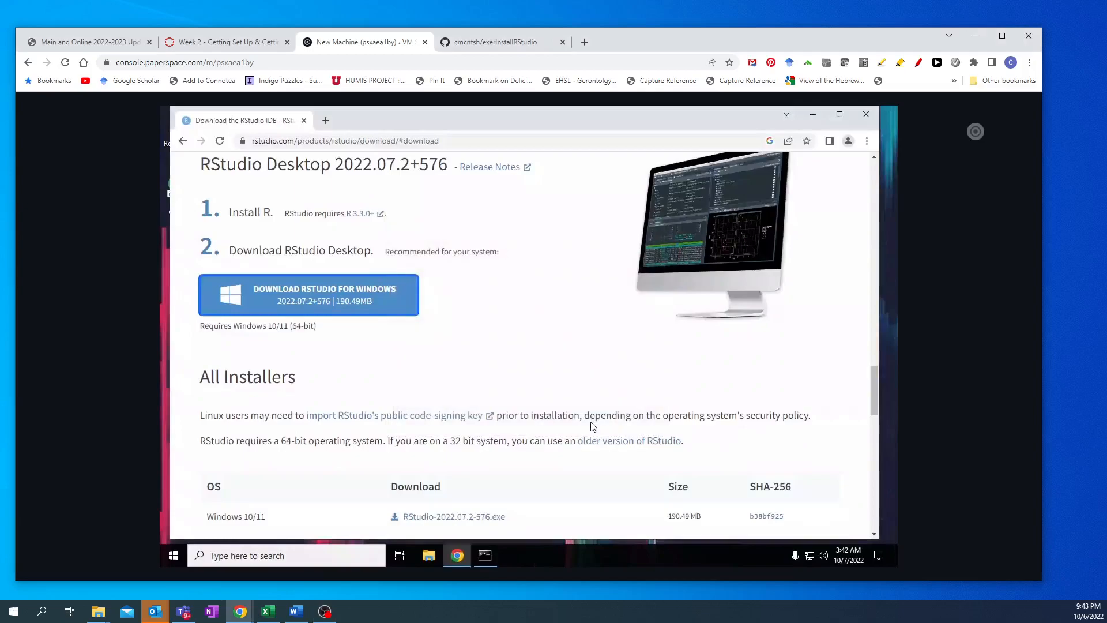
# Step: Launch RStudio in the virtual machine with its default R version and decline automated crash reporting
pyautogui.click(173, 556)
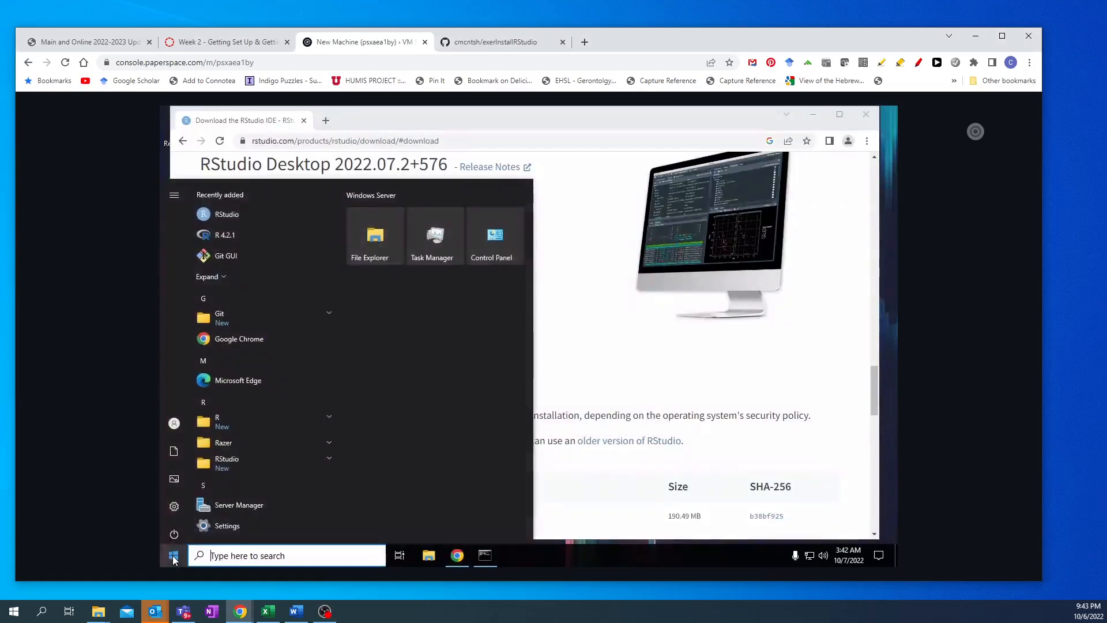
pyautogui.click(229, 414)
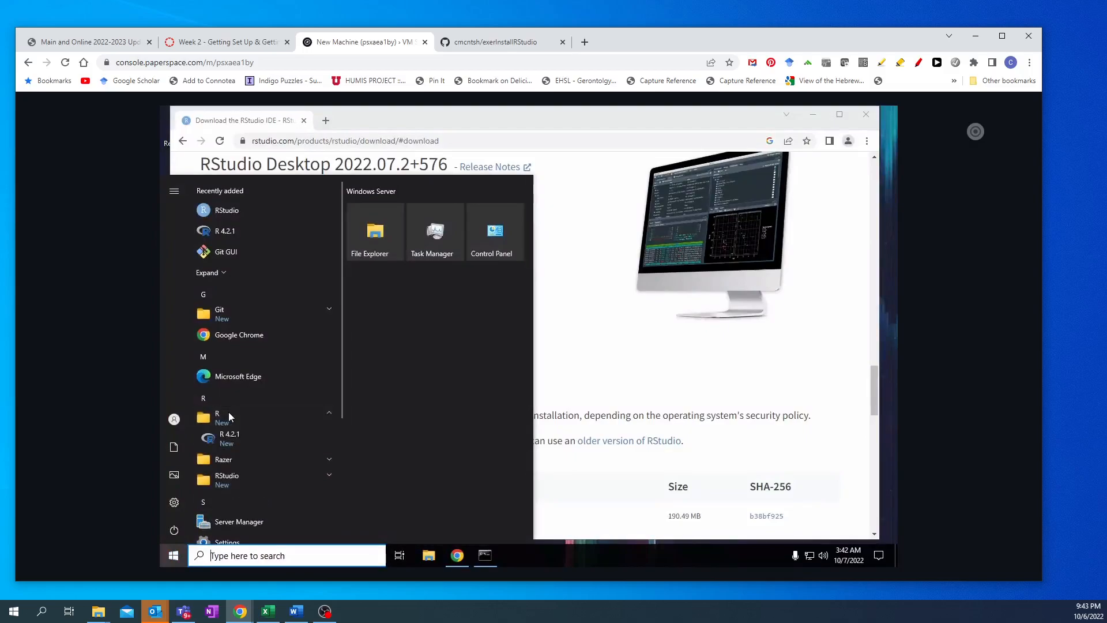
pyautogui.click(220, 480)
pyautogui.click(223, 502)
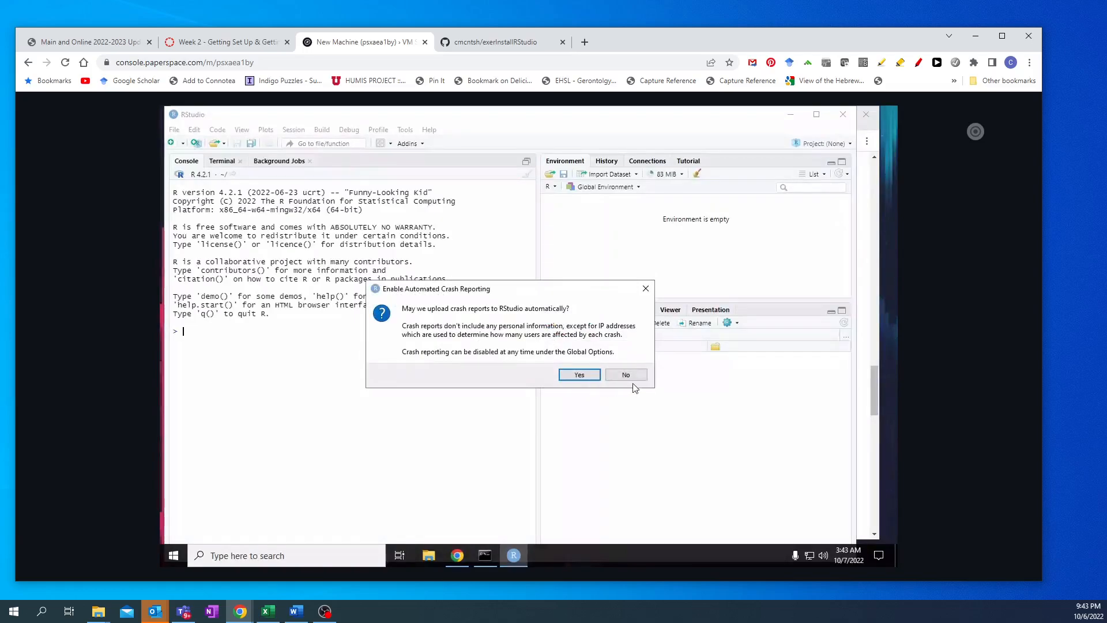
pyautogui.click(624, 377)
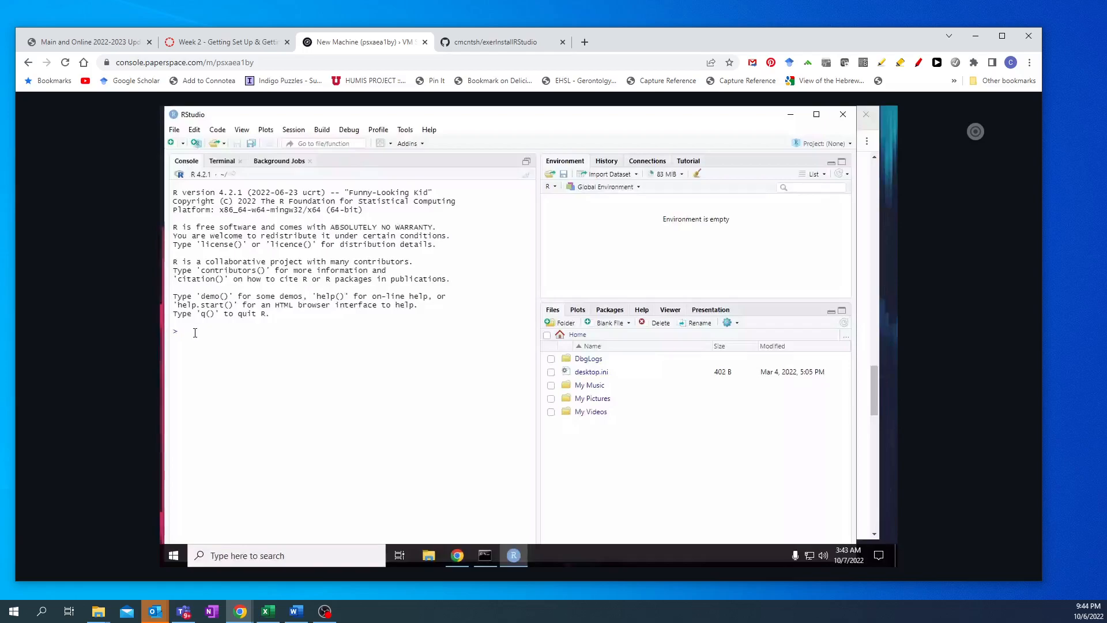
# Step: Run print("hello") in the RStudio console and dismiss the leftover autocomplete suggestions
pyautogui.write('print("hello')
pyautogui.press('Return')
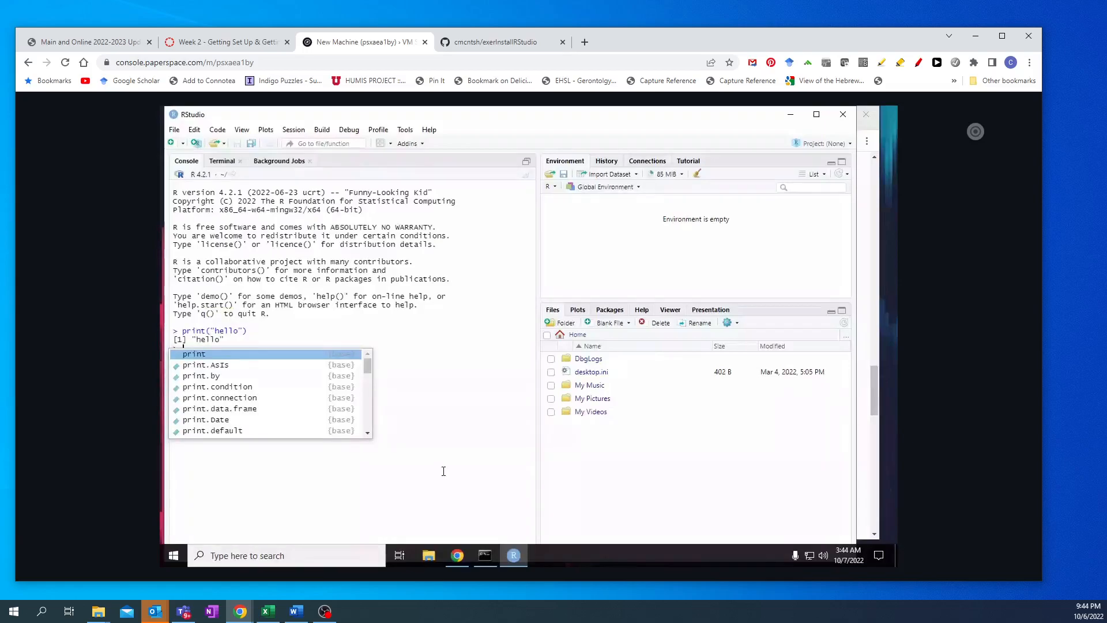
pyautogui.click(183, 322)
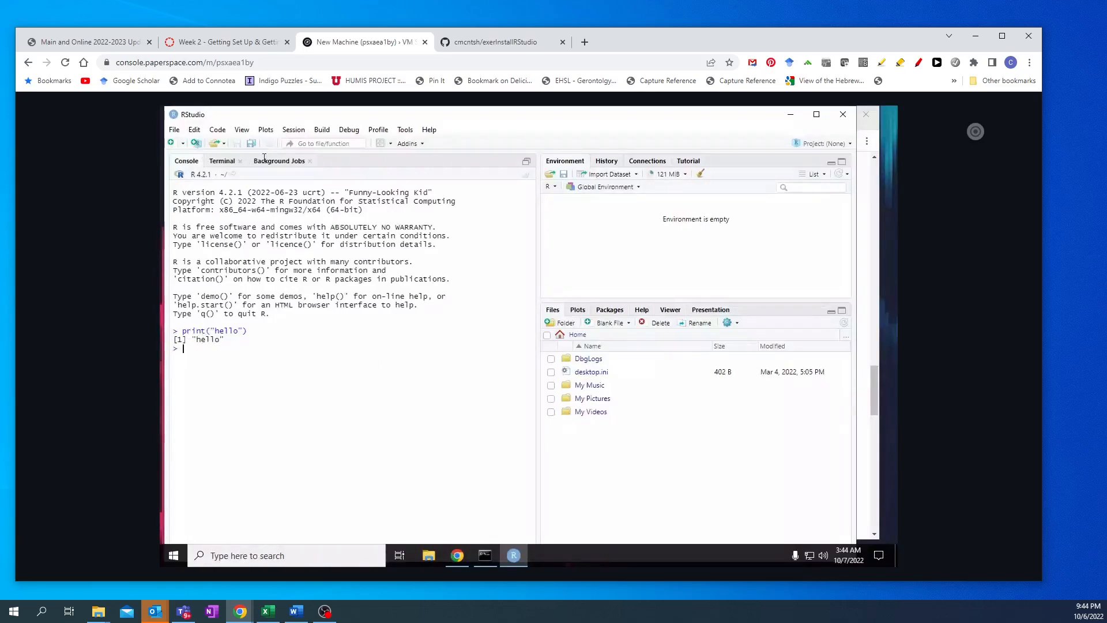
# Step: Look over the file types RStudio offers for a new file, such as R Script and Quarto Document
pyautogui.click(174, 131)
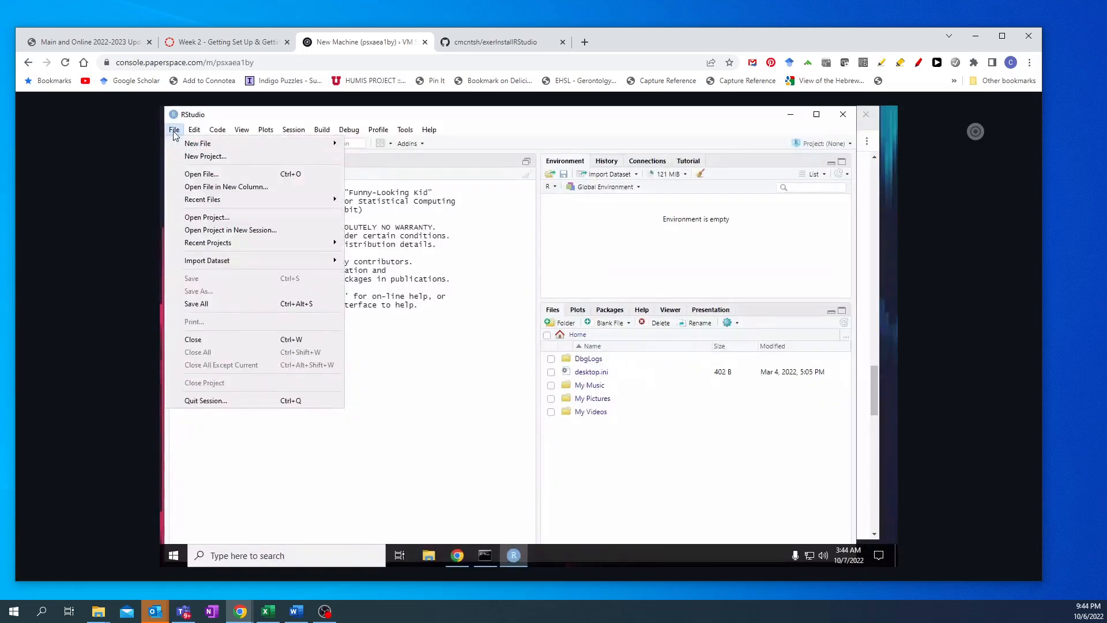
pyautogui.moveTo(175, 140)
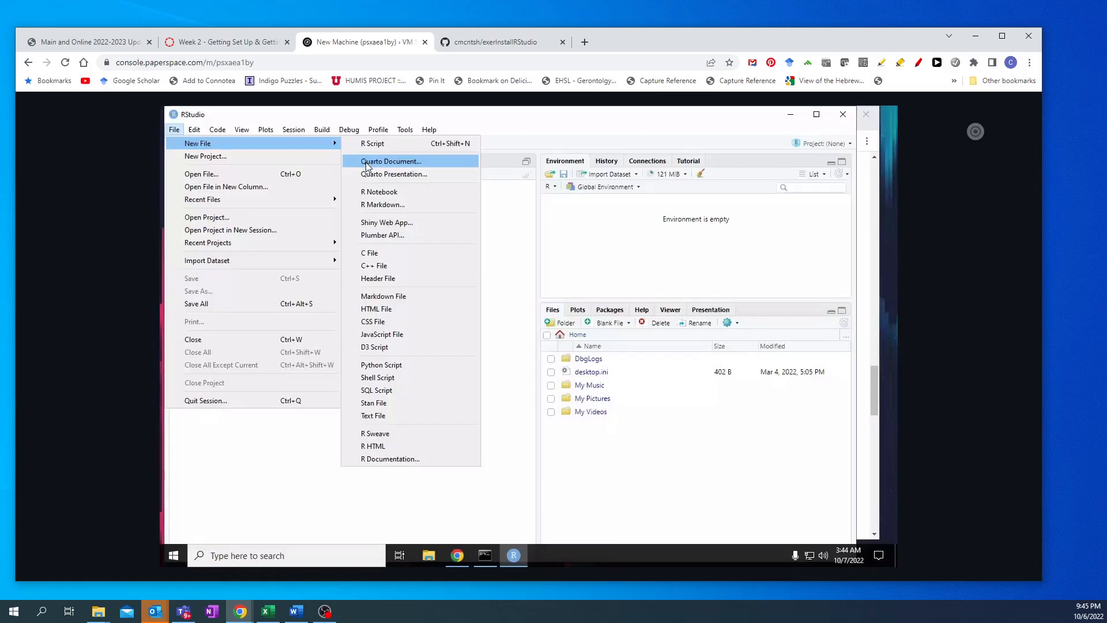
pyautogui.click(487, 118)
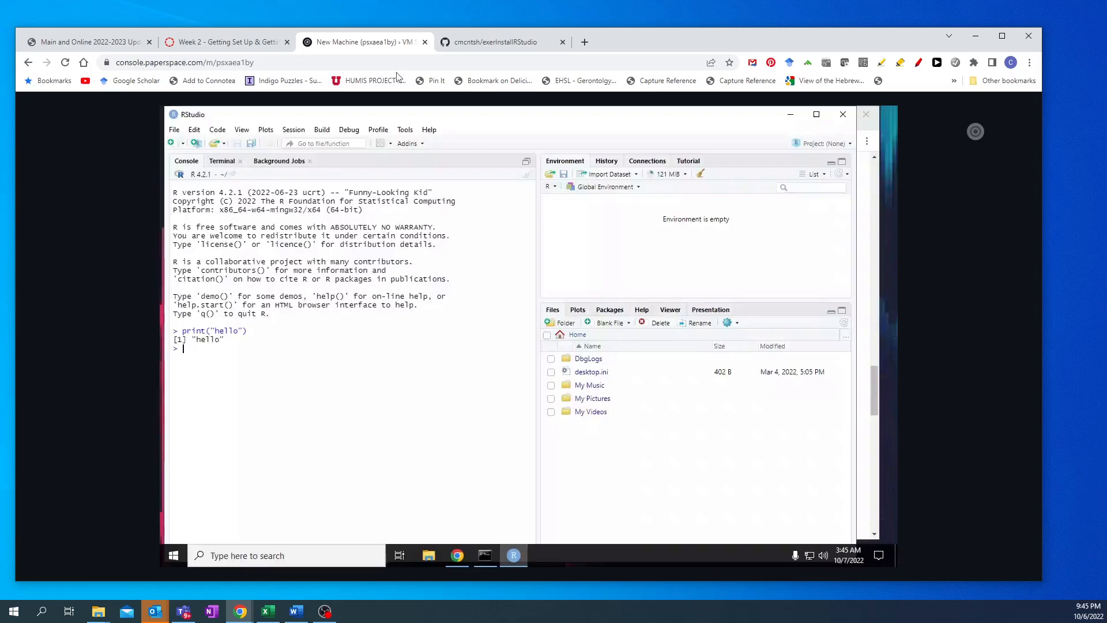
# Step: Check the Turn in Assignment instructions in the exerInstallRStudio README and capture a screenshot of the RStudio window in the virtual machine
pyautogui.click(477, 43)
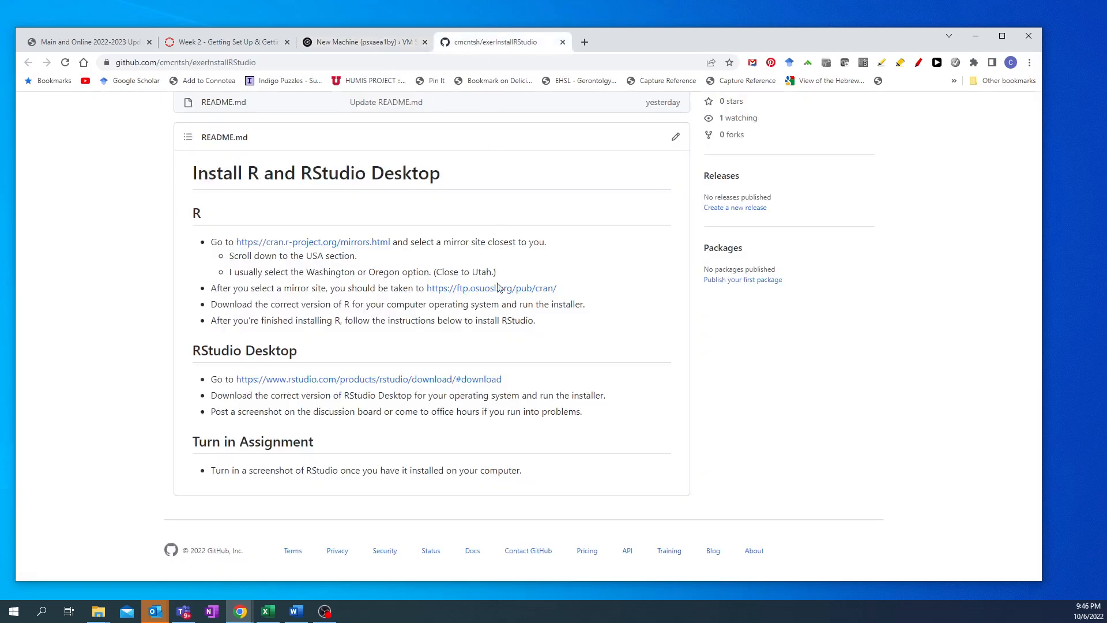
pyautogui.scroll(-1, 476, 333)
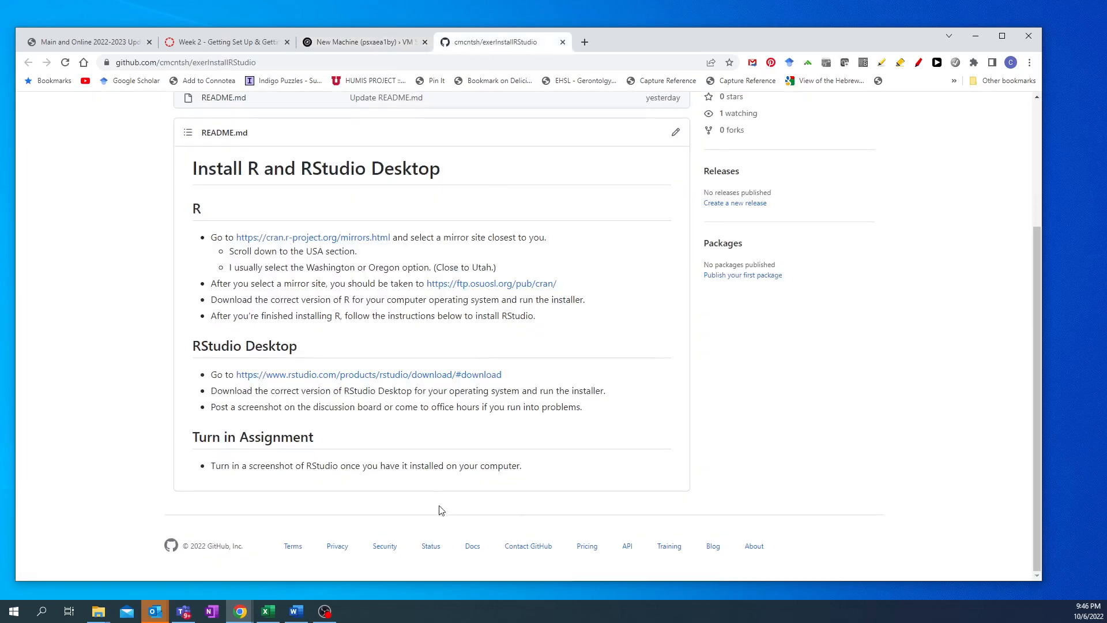
pyautogui.click(358, 45)
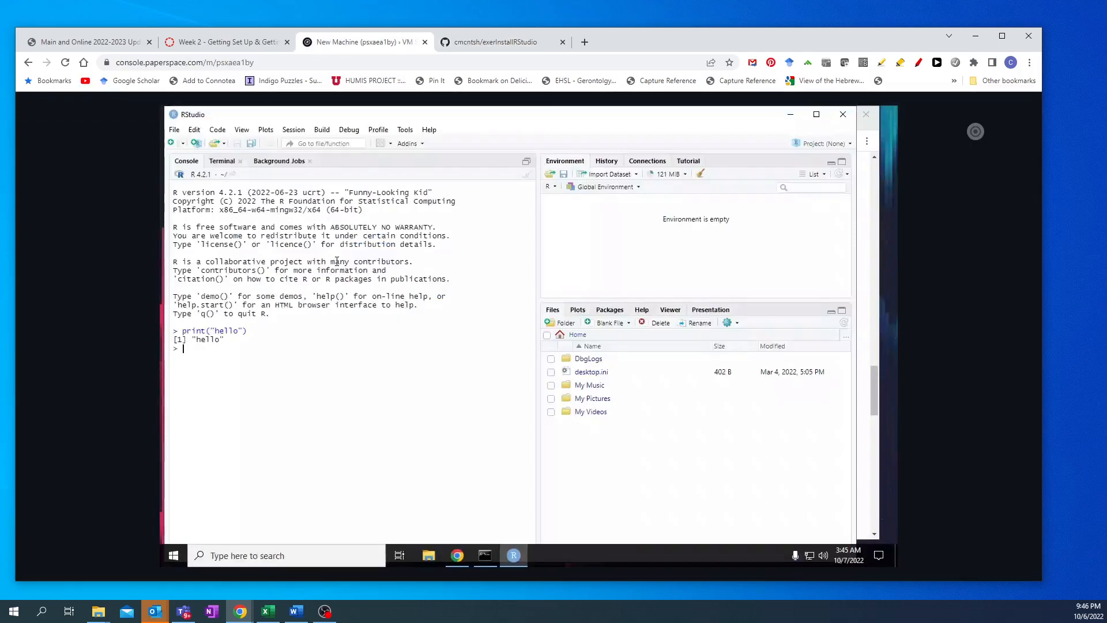
pyautogui.press('super+shift+s')
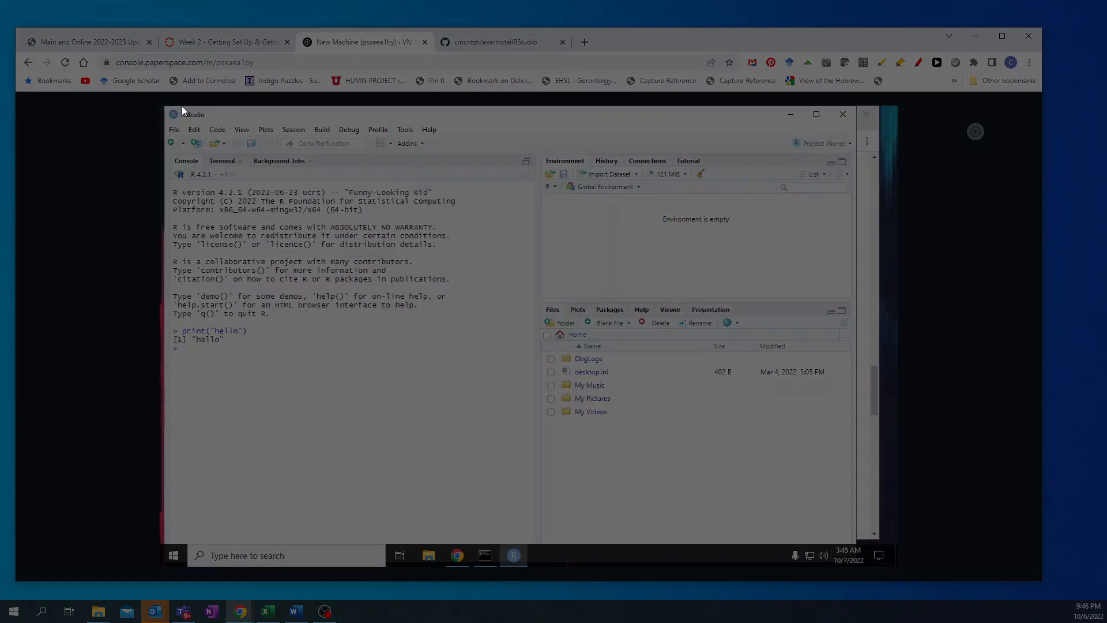
pyautogui.moveTo(163, 103); pyautogui.dragTo(859, 543)
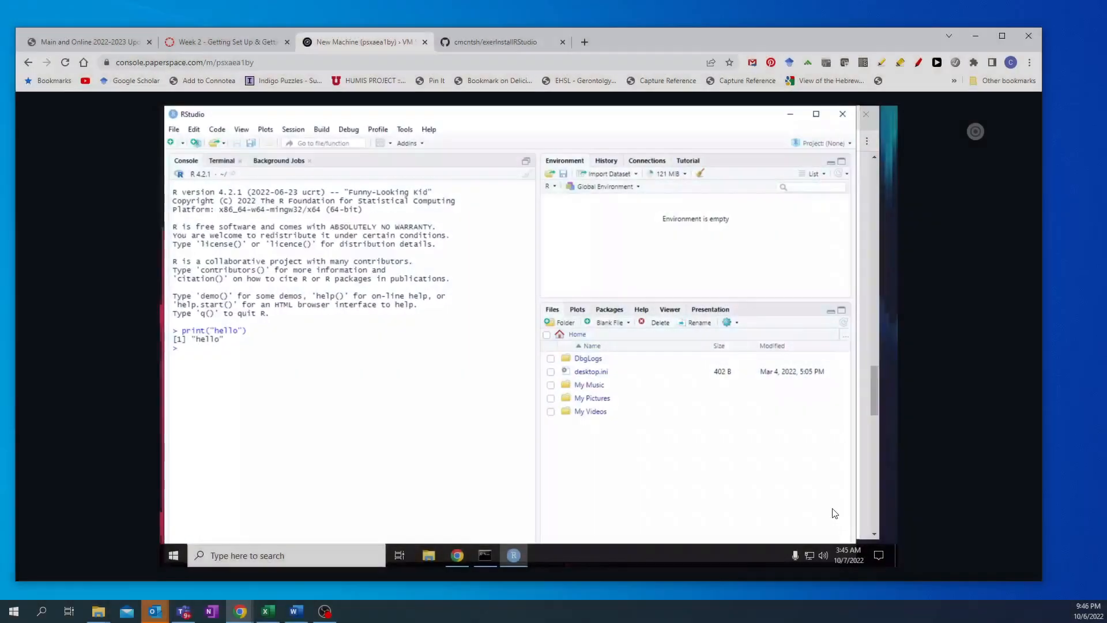